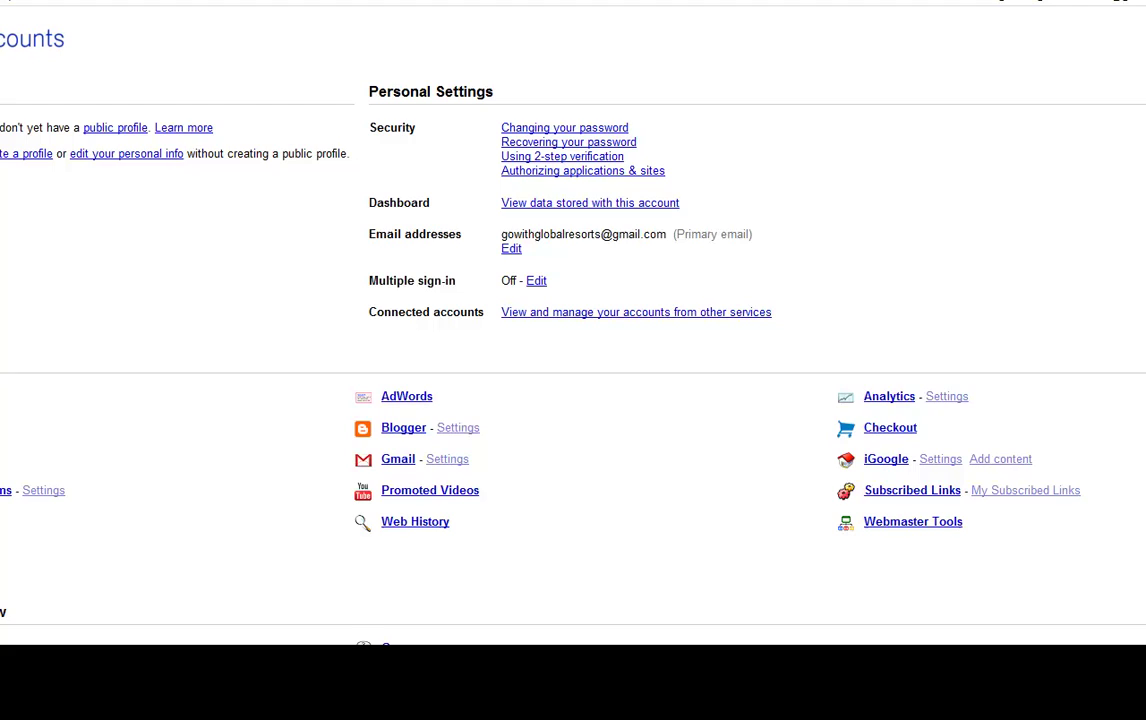
# Open Analytics and start adding a filter to the website profile that has 1,574 visits
pyautogui.click(884, 402)
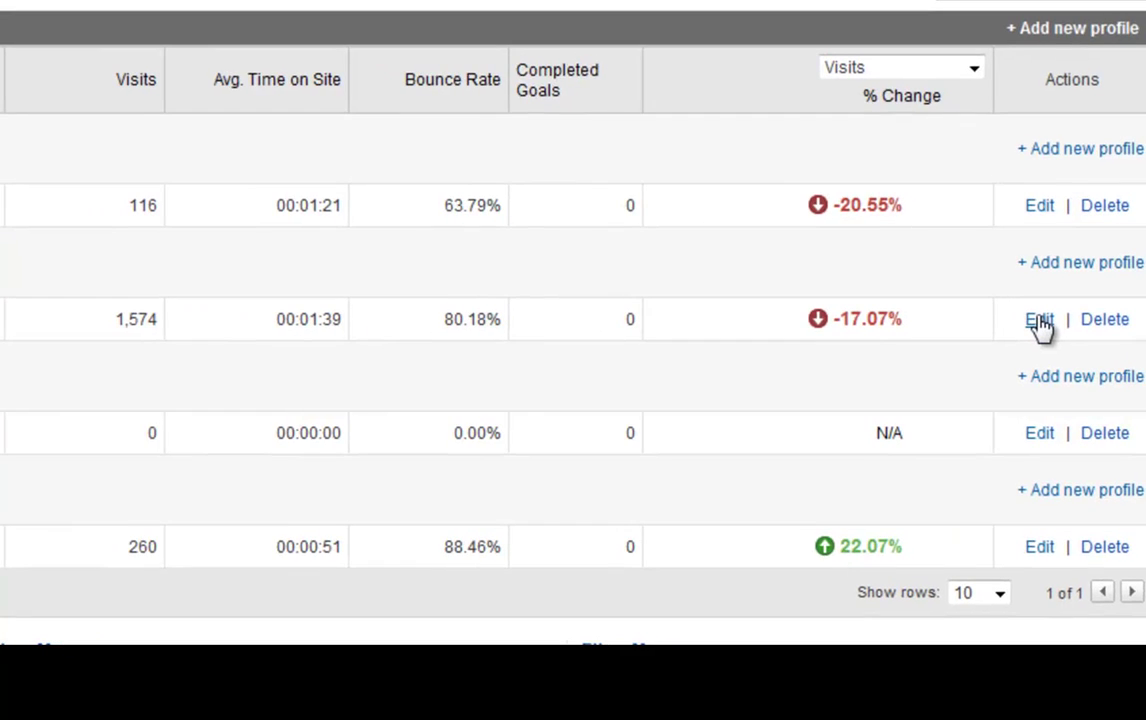
pyautogui.click(1040, 322)
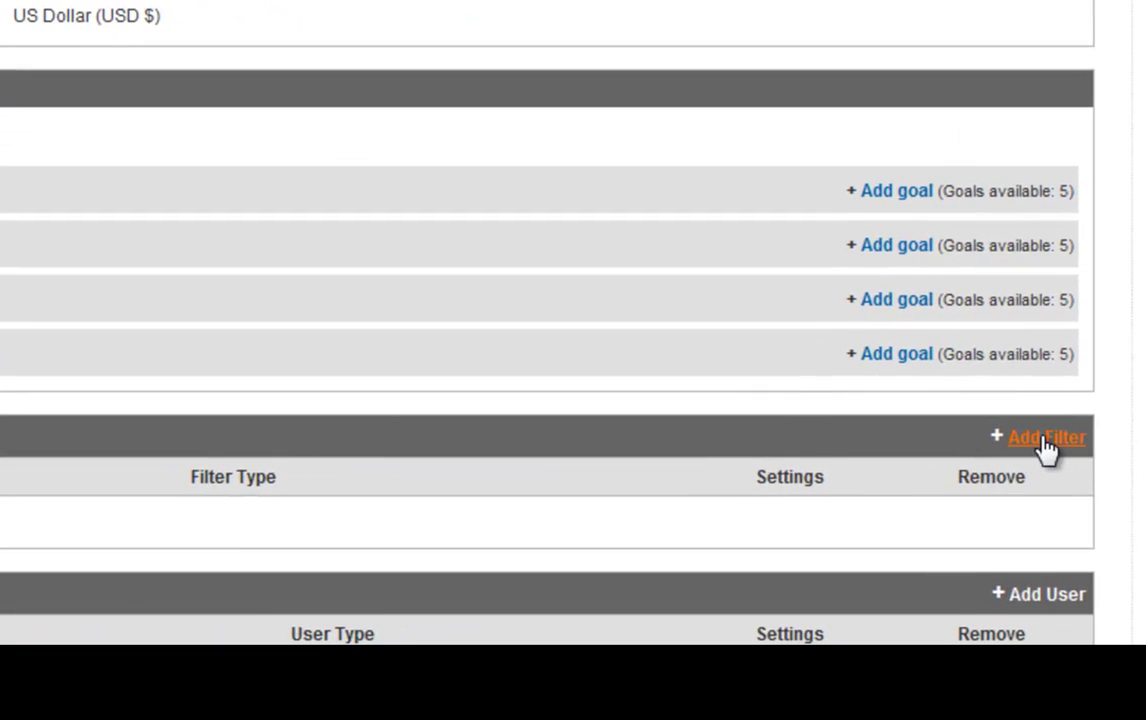
pyautogui.click(1045, 447)
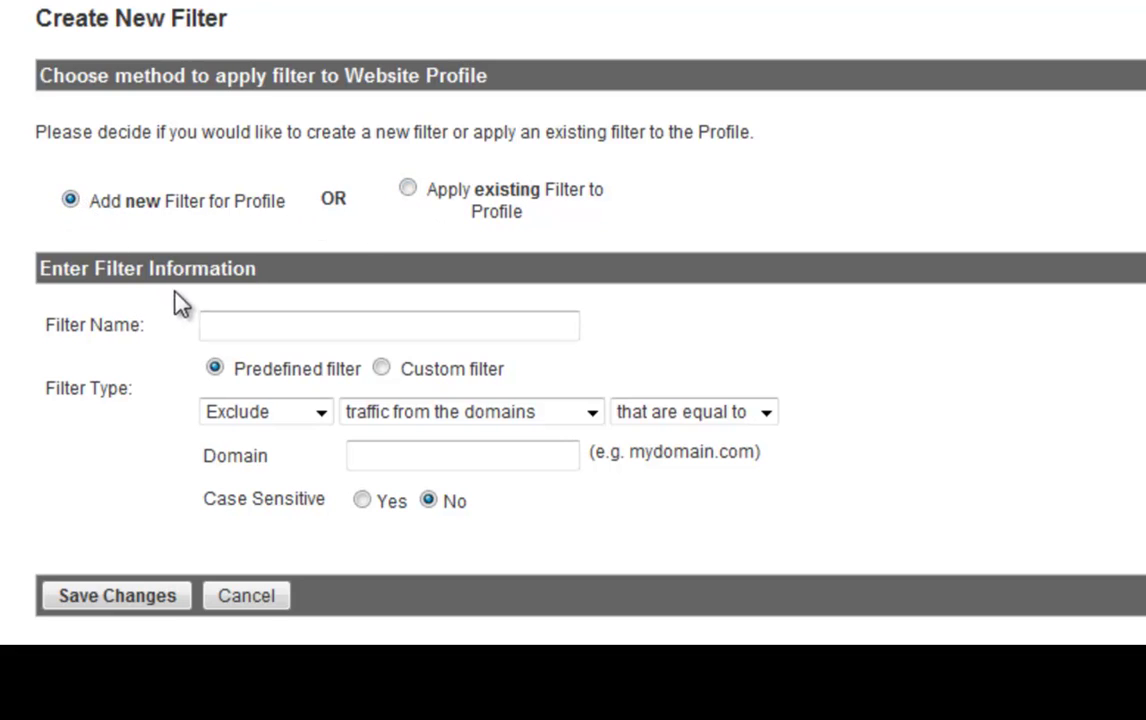
# Name the new filter "Only networkonlinesecrets.com traffic"
pyautogui.click(243, 327)
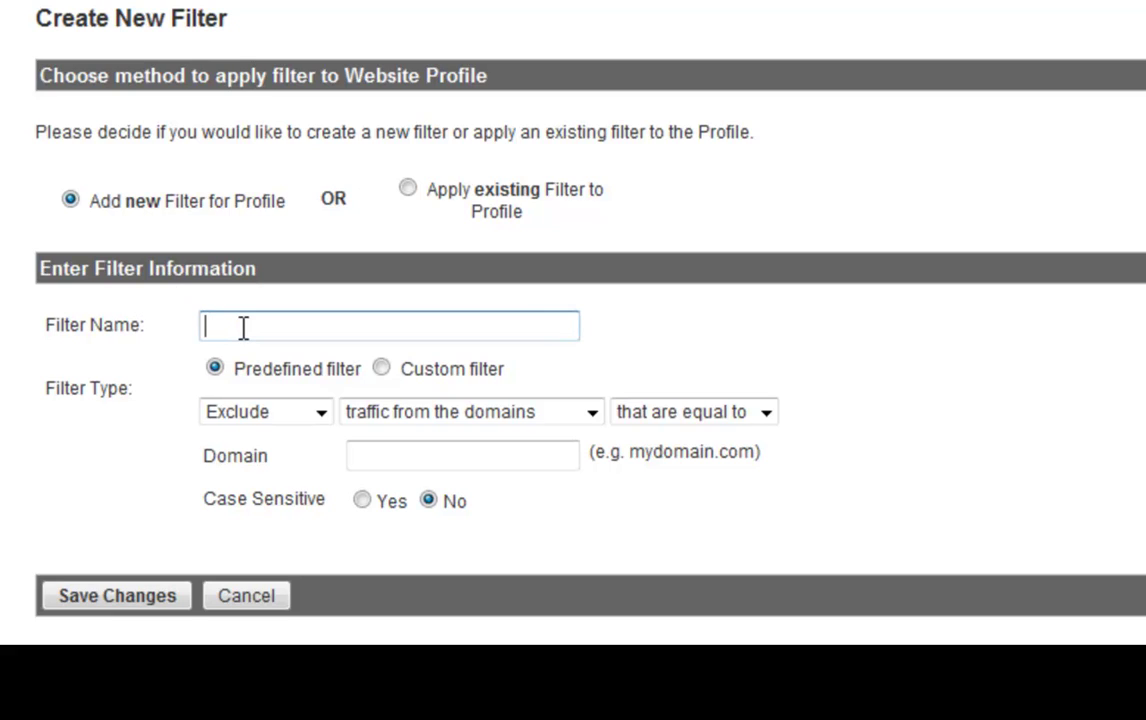
pyautogui.click(317, 289)
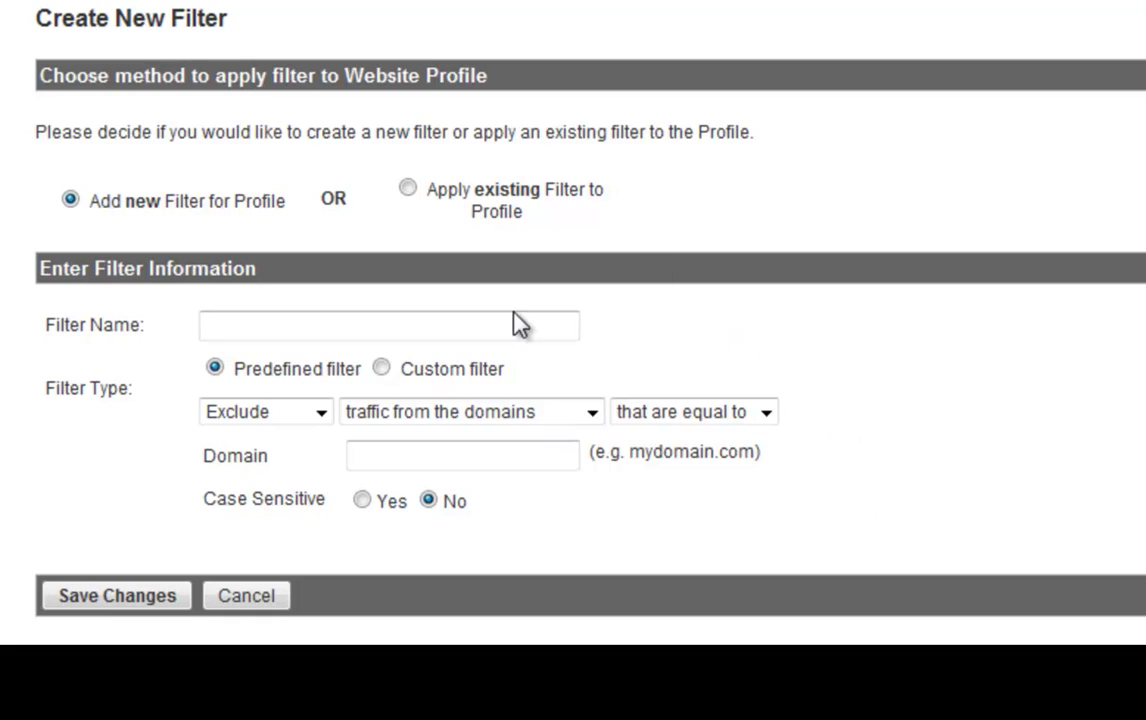
pyautogui.click(423, 324)
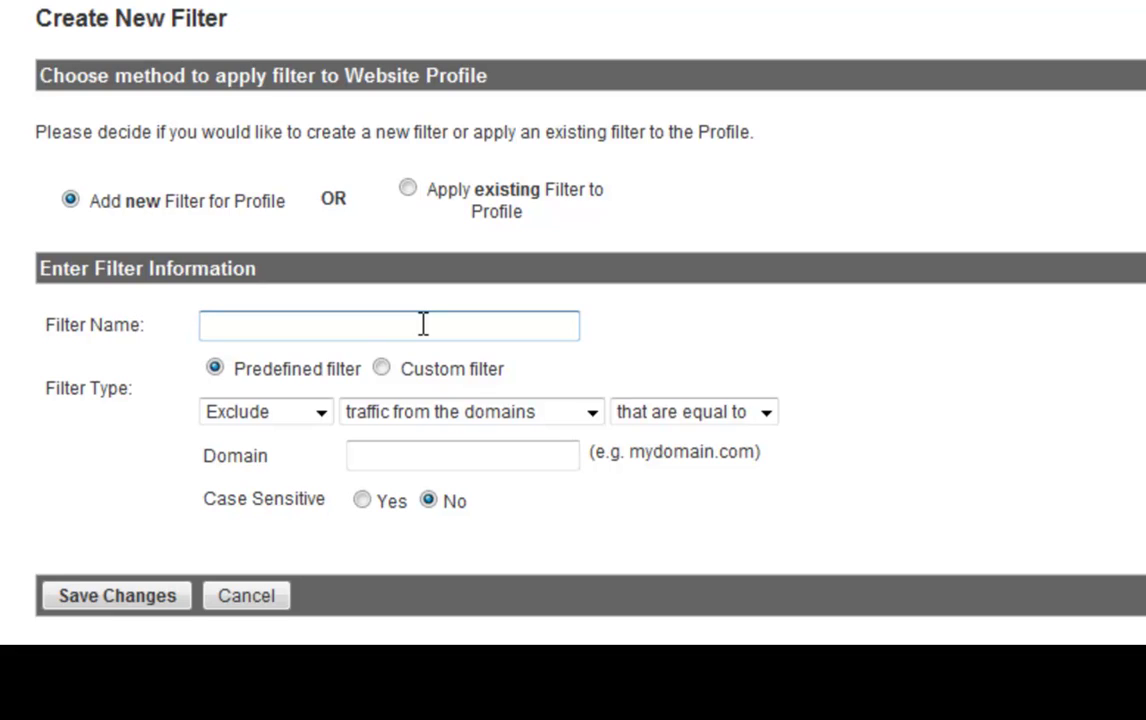
pyautogui.write('Only mysite')
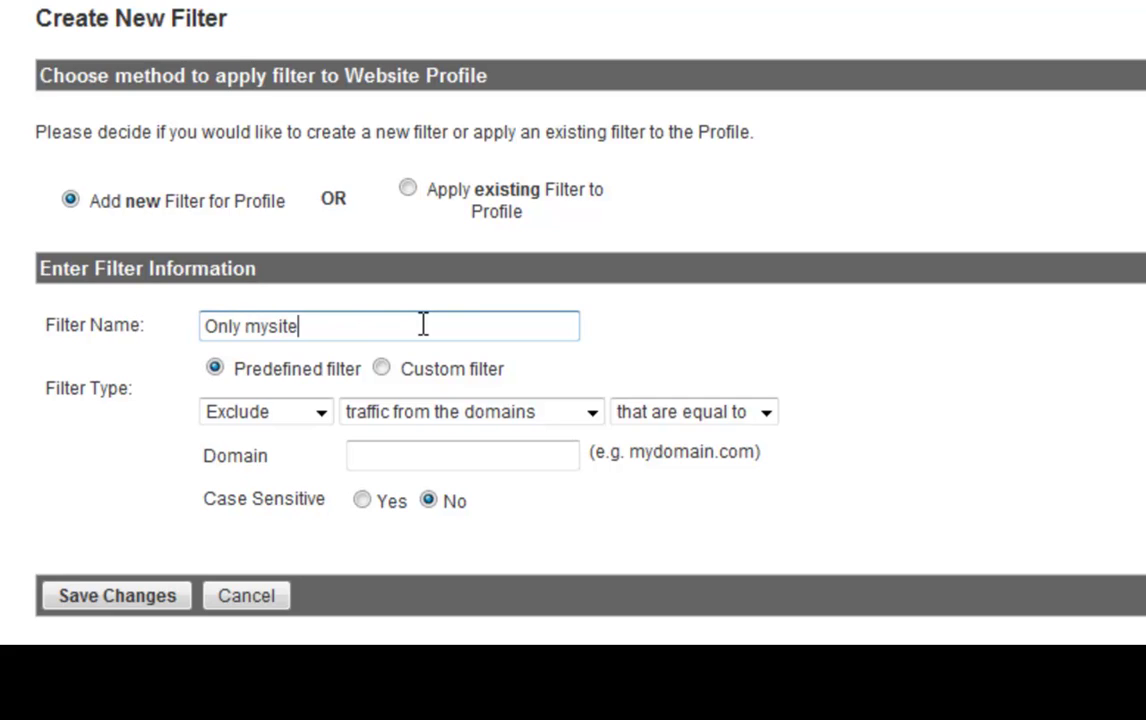
pyautogui.press('BackSpace')
pyautogui.press('BackSpace')
pyautogui.press('BackSpace')
pyautogui.press('BackSpace')
pyautogui.press('BackSpace')
pyautogui.press('BackSpace')
pyautogui.write('netow')
pyautogui.press('BackSpace')
pyautogui.press('BackSpace')
pyautogui.write('wr')
pyautogui.press('BackSpace')
pyautogui.write('orkonline')
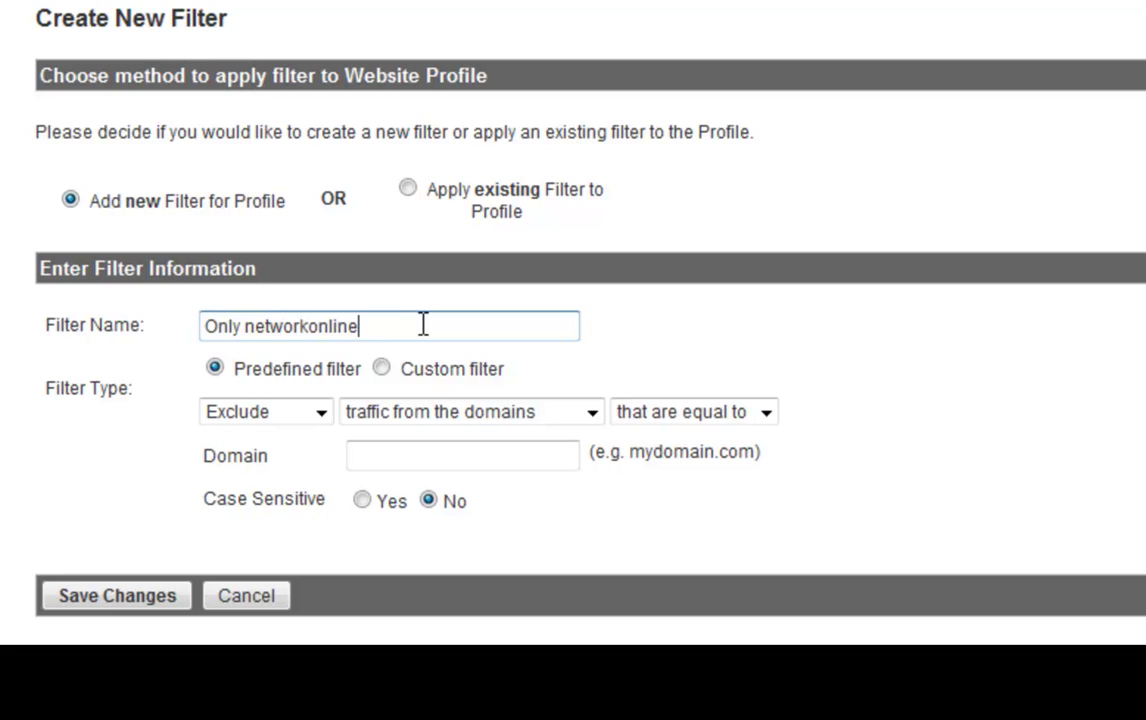
pyautogui.write('secrets.com traffic')
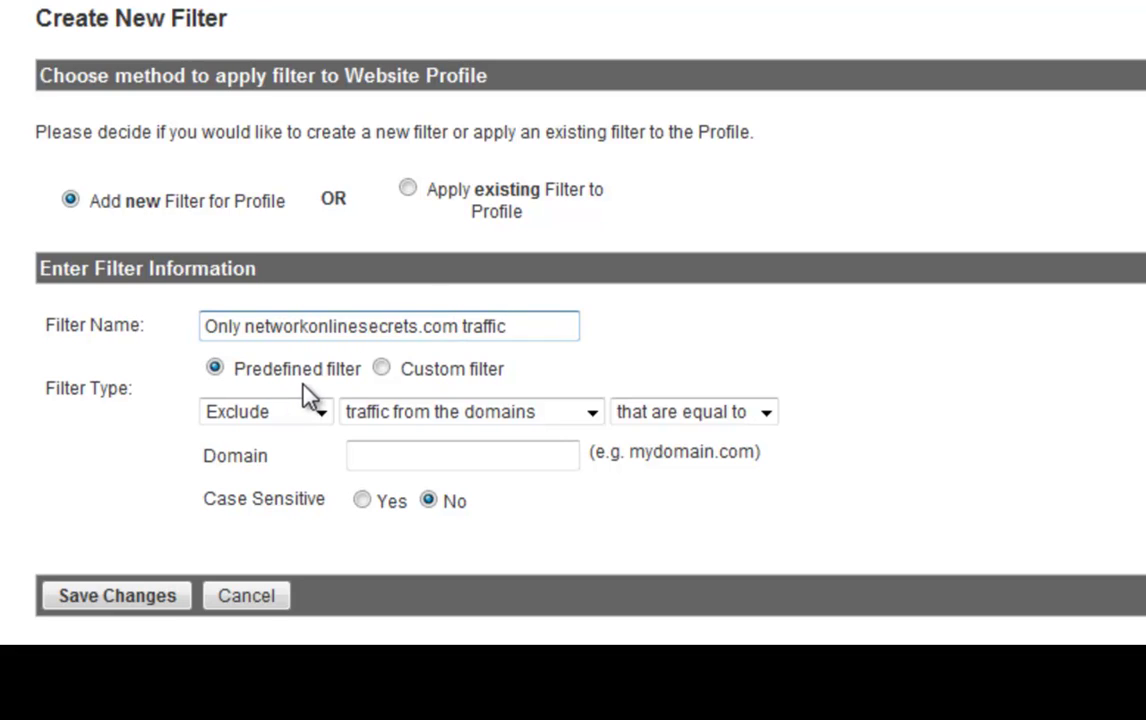
# Make it a custom Include filter that uses Hostname as the filter field
pyautogui.click(383, 369)
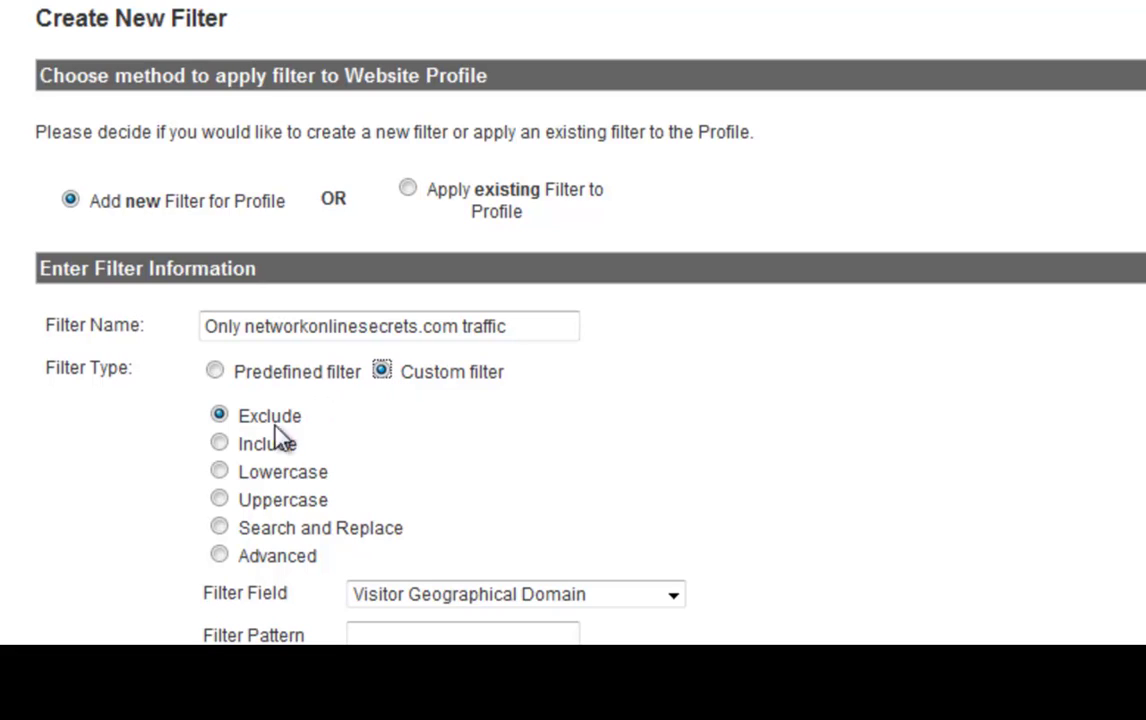
pyautogui.click(221, 445)
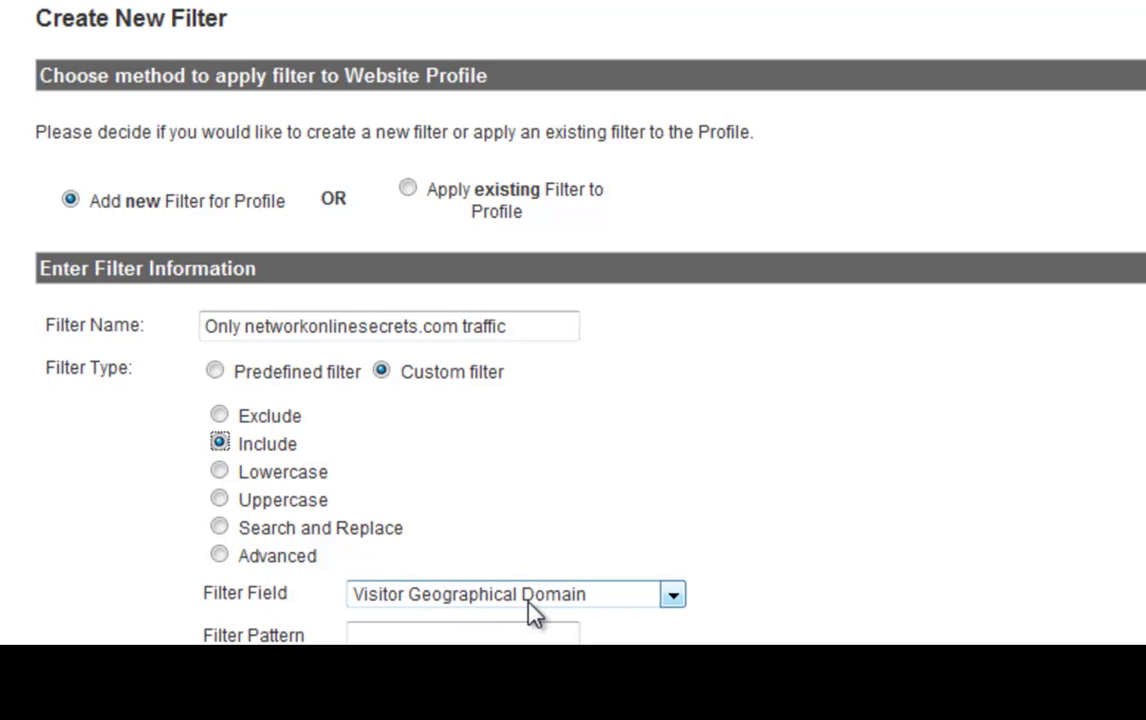
pyautogui.click(672, 600)
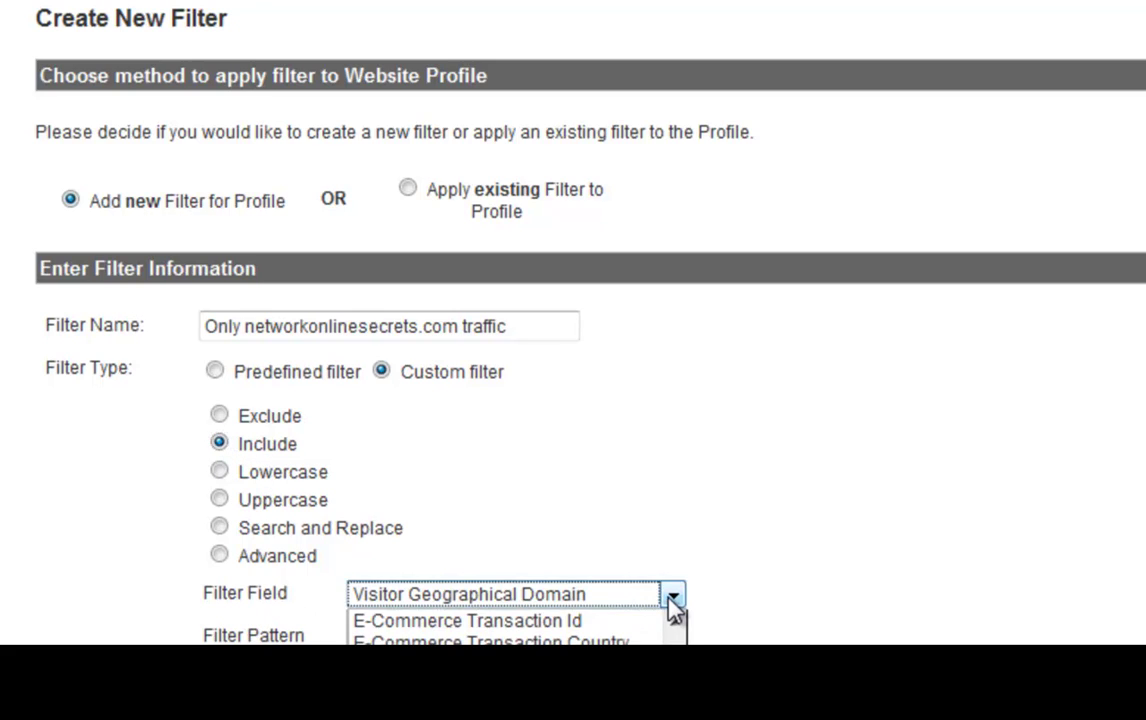
pyautogui.scroll(5, 515, 630)
pyautogui.press('Return')
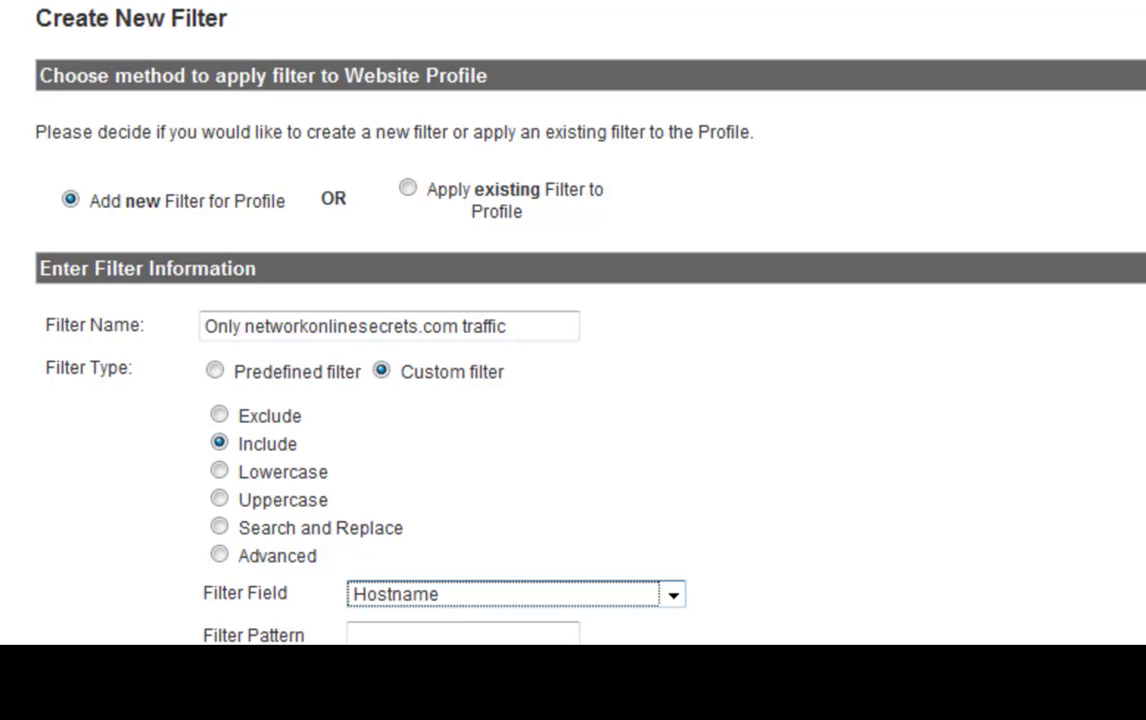
# Set the filter pattern to networkonlinesecrets\.com, with the dot escaped by a backslash
pyautogui.click(455, 635)
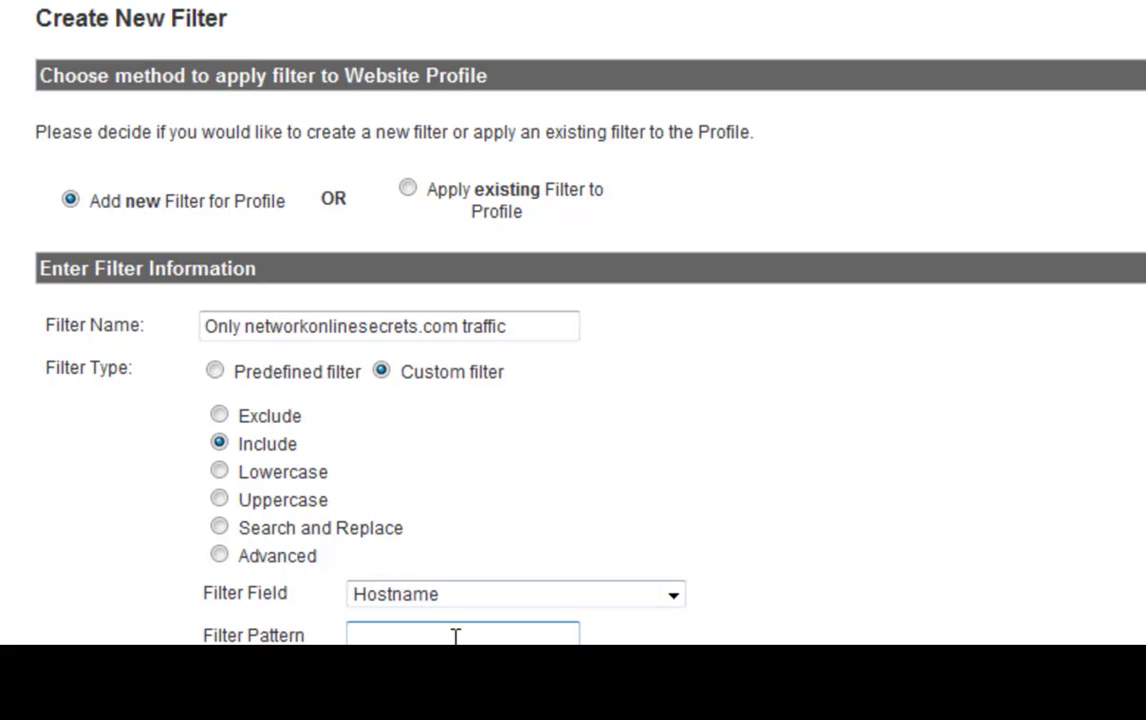
pyautogui.write('networki')
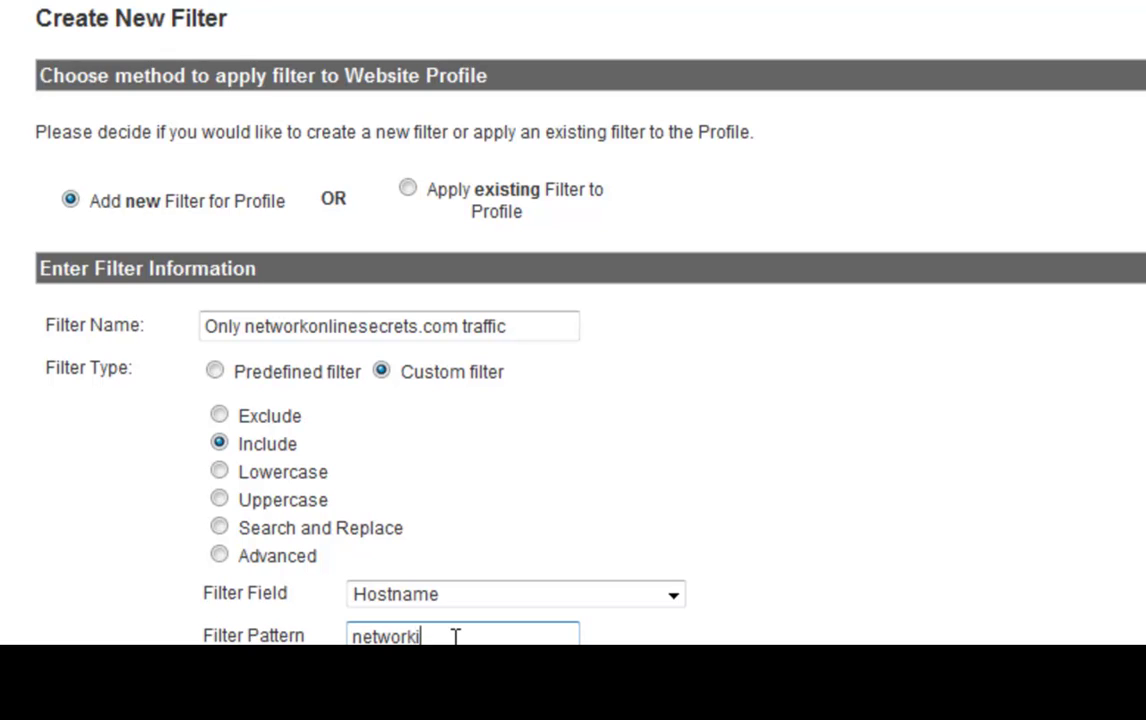
pyautogui.press('BackSpace')
pyautogui.press('BackSpace')
pyautogui.write('konlinesecrets.com')
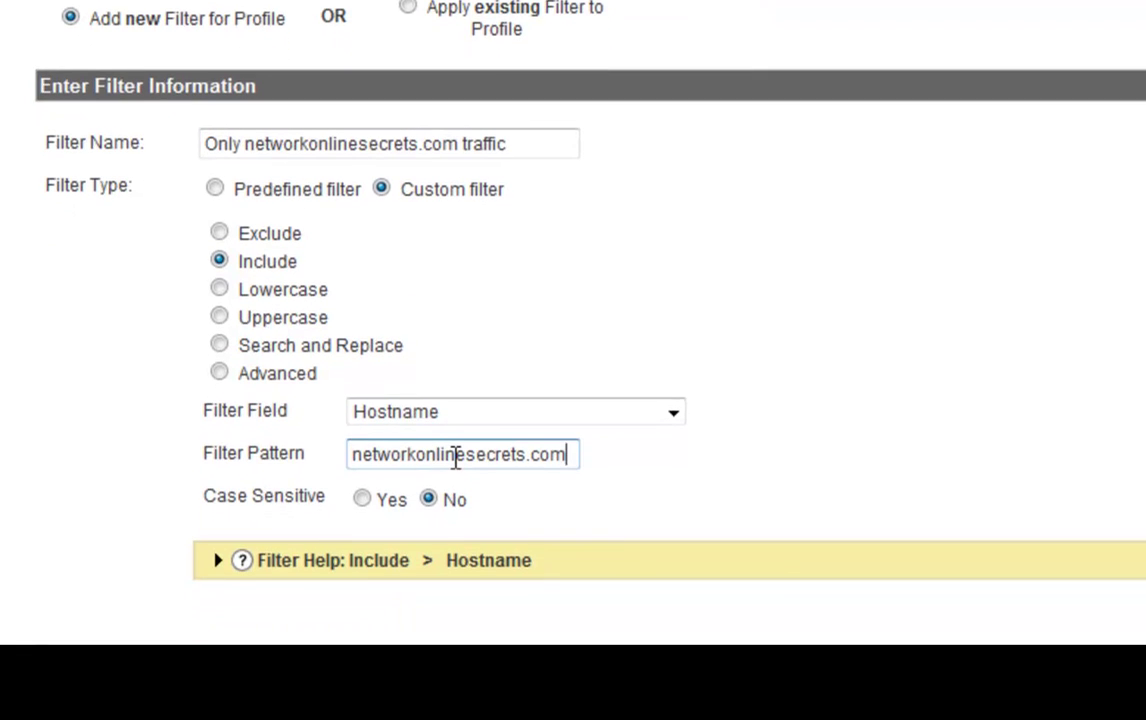
pyautogui.click(522, 452)
pyautogui.write('\\')
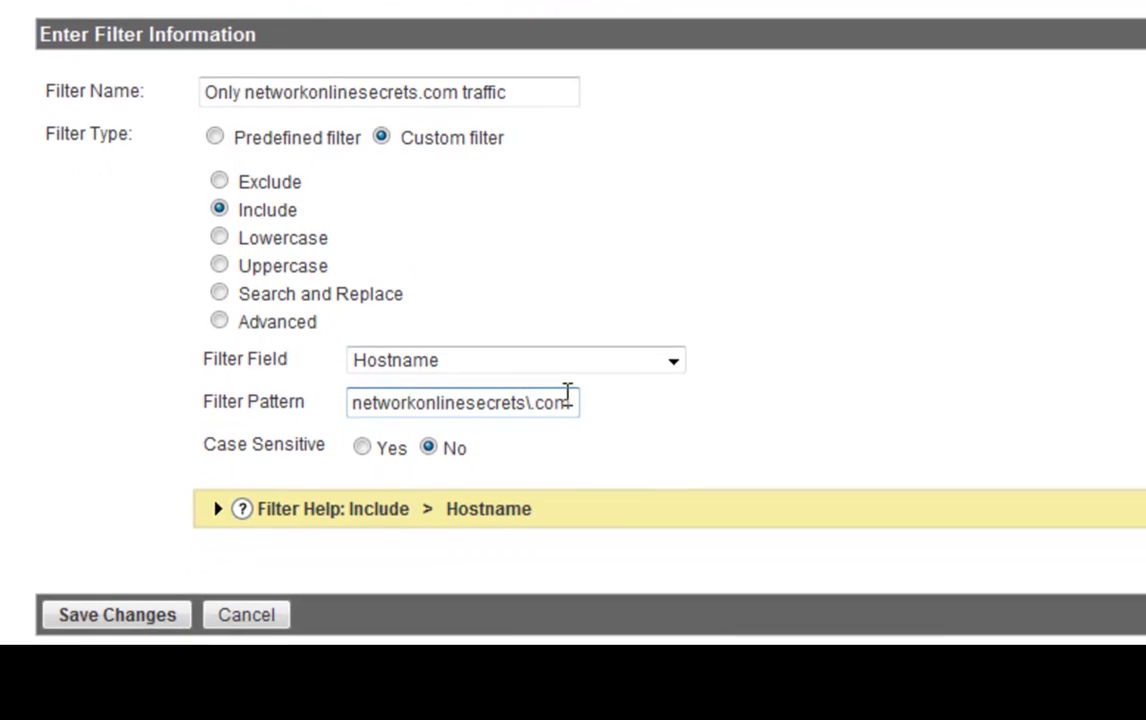
pyautogui.moveTo(567, 400); pyautogui.dragTo(348, 402)
pyautogui.click(656, 408)
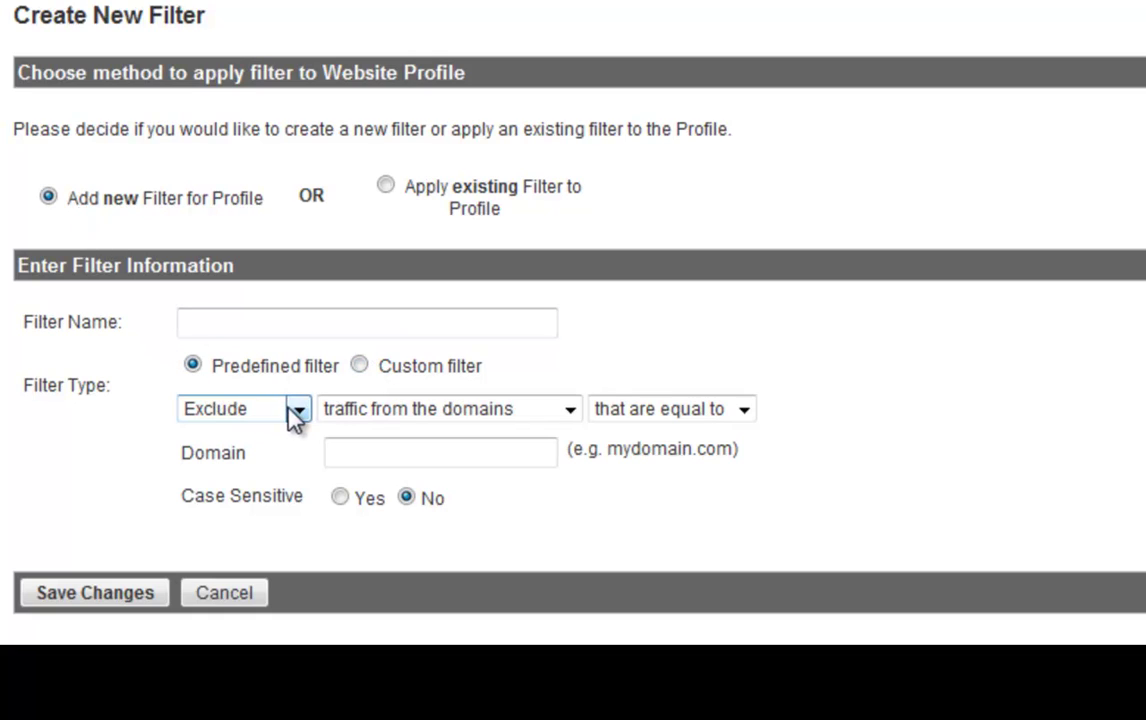
# Set the predefined filter of the blank new filter form to exclude "traffic from the IP addresses" "that contain" a given address
pyautogui.click(568, 410)
pyautogui.press('Escape')
pyautogui.press('Down')
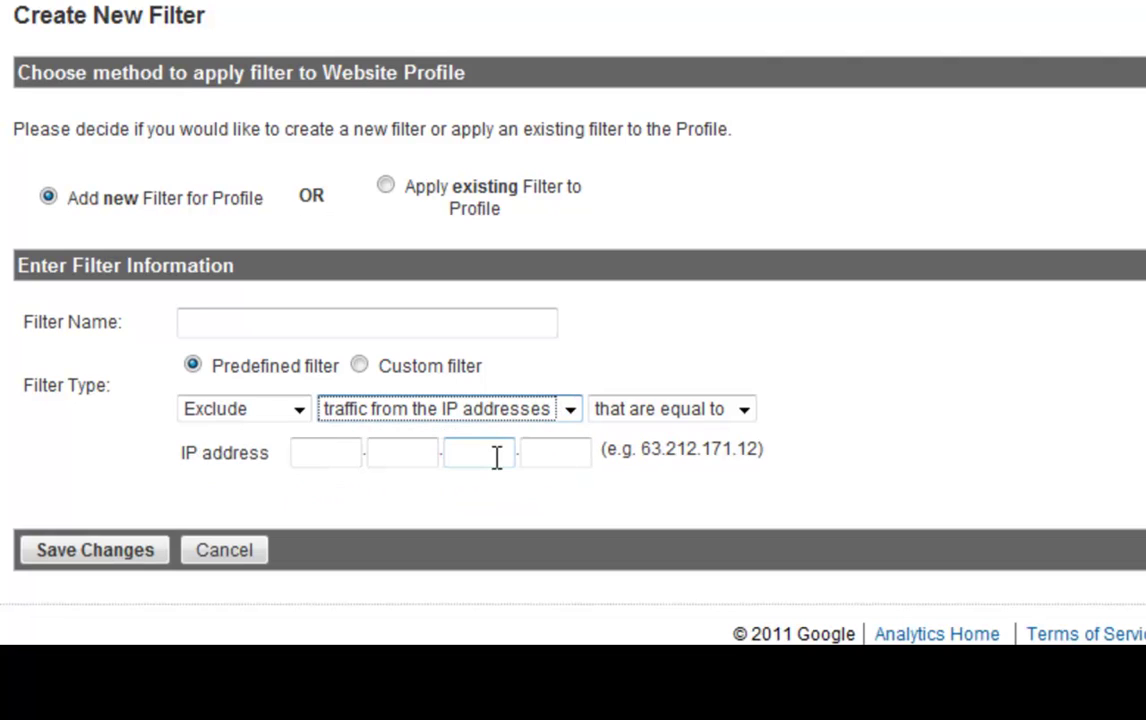
pyautogui.click(744, 412)
pyautogui.click(670, 503)
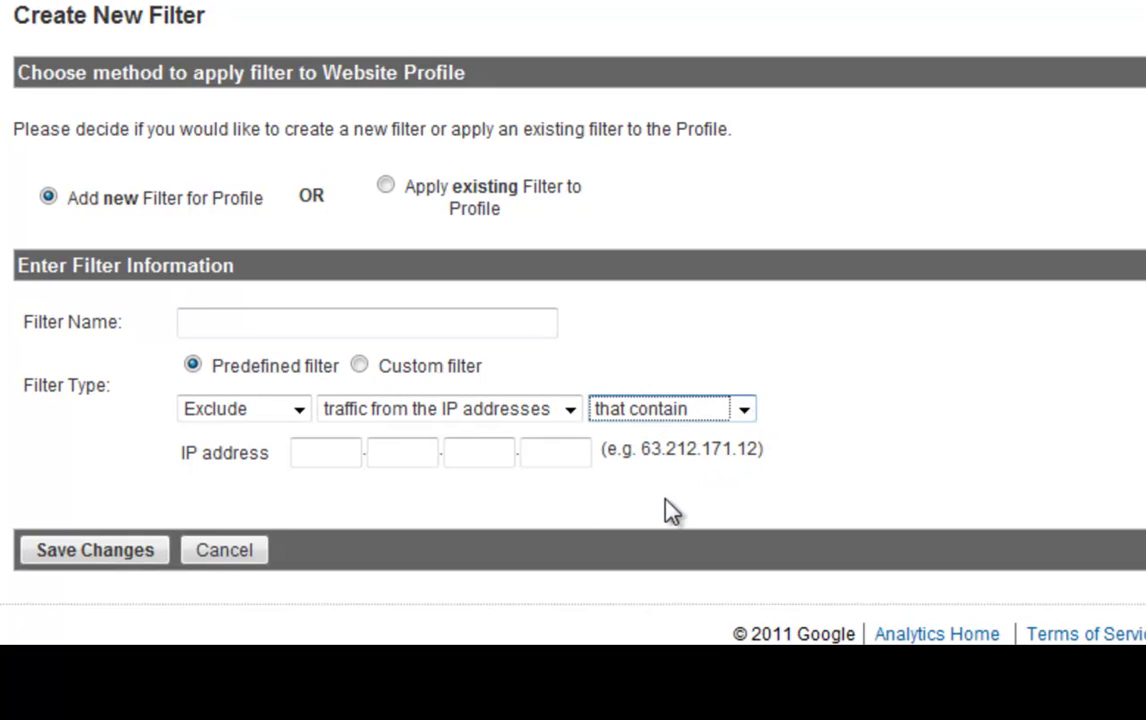
pyautogui.click(338, 453)
pyautogui.click(386, 453)
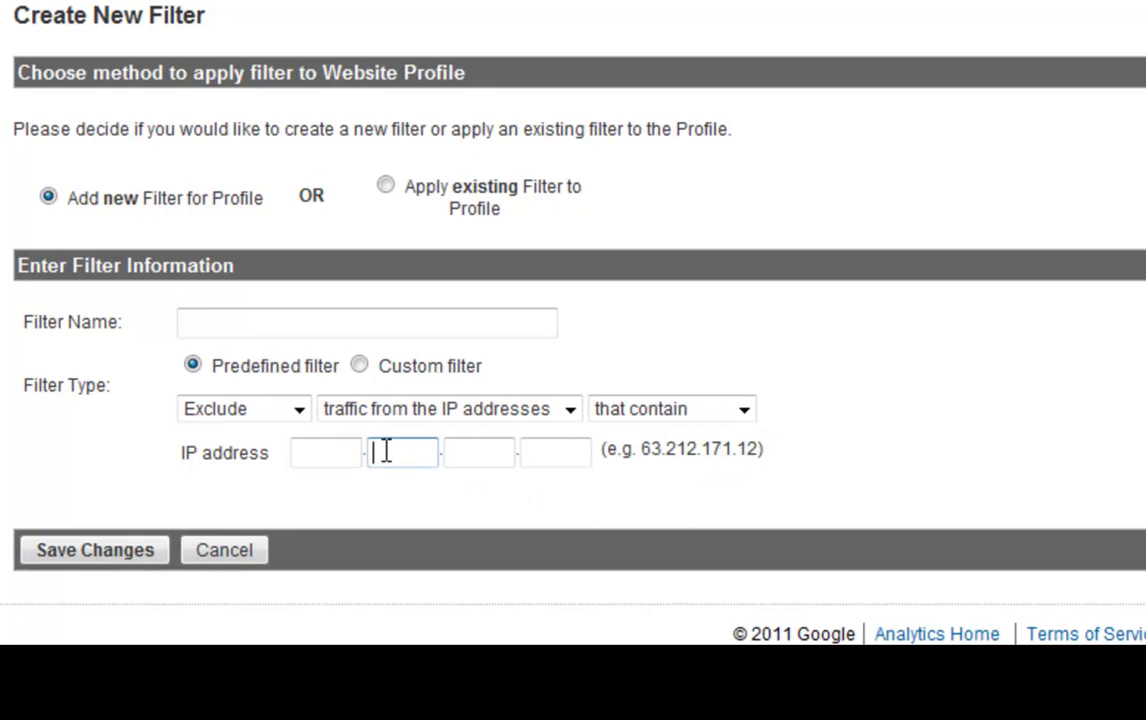
pyautogui.click(555, 455)
pyautogui.click(446, 460)
pyautogui.click(555, 448)
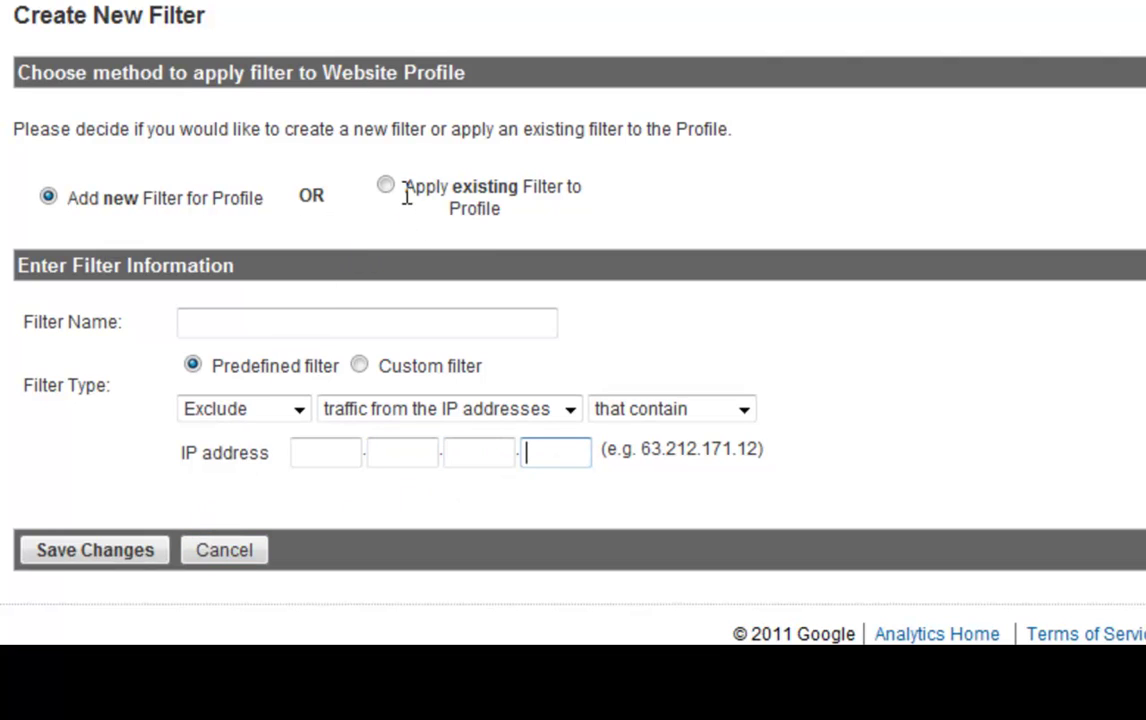
# Switch the filter type to a custom filter and name the filter "Your Staff"
pyautogui.click(359, 366)
pyautogui.click(307, 321)
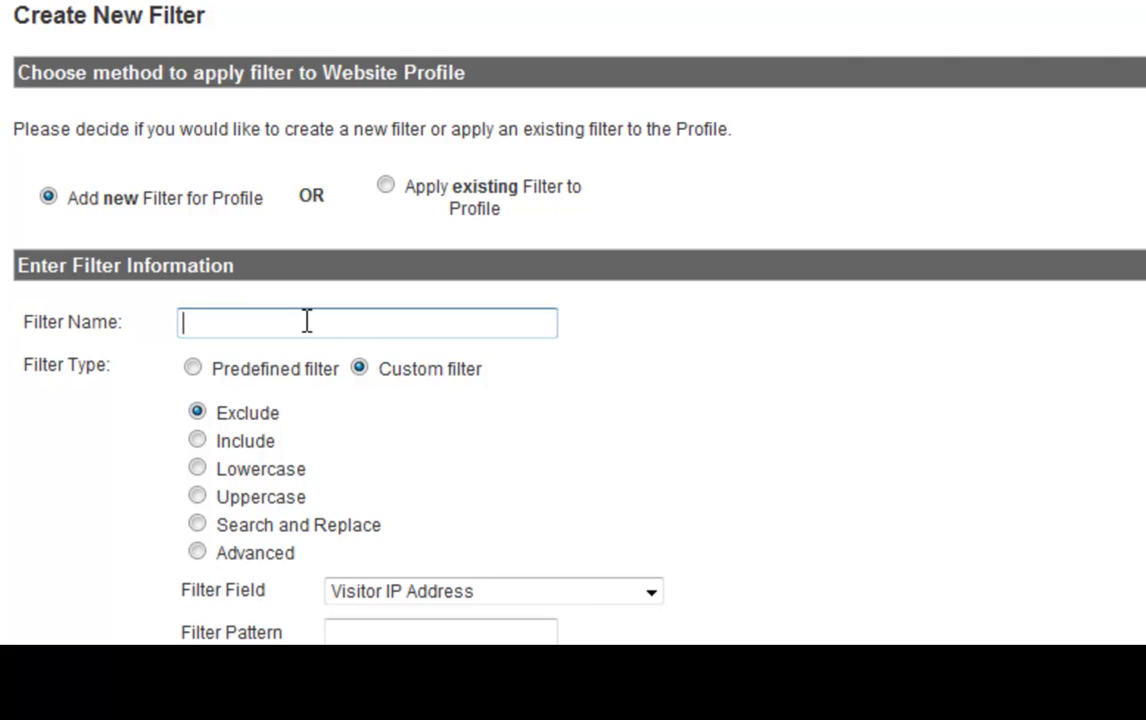
pyautogui.write('y')
pyautogui.press('BackSpace')
pyautogui.write('Your Staff')
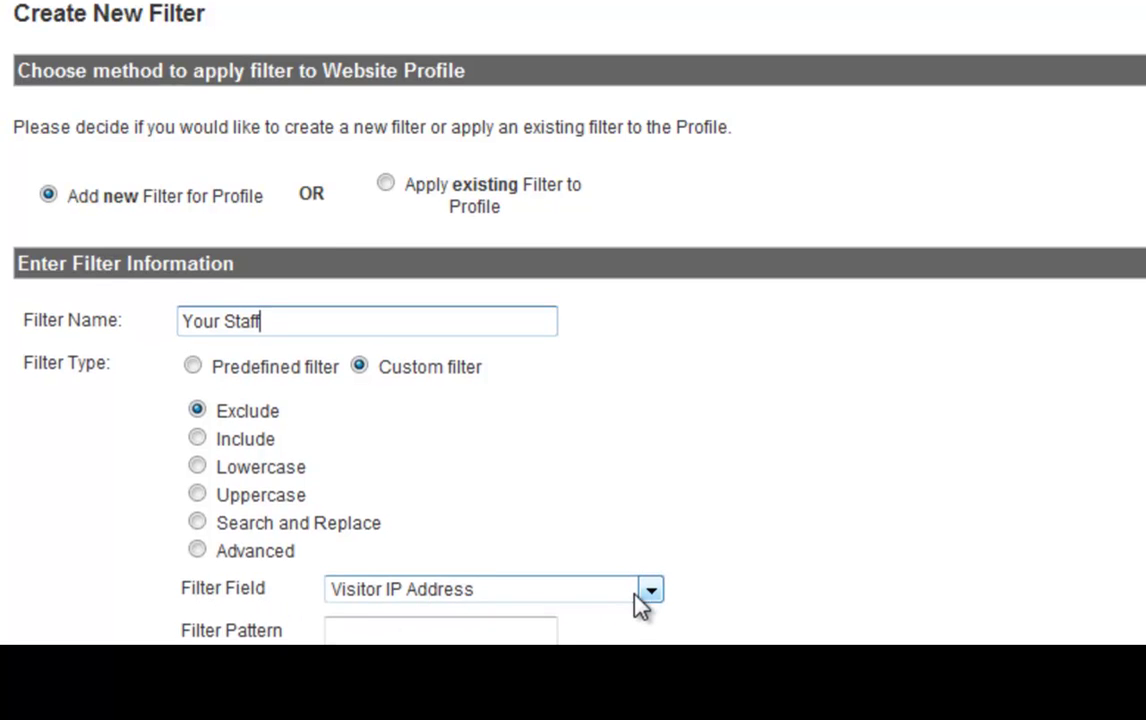
pyautogui.scroll(-4, 466, 487)
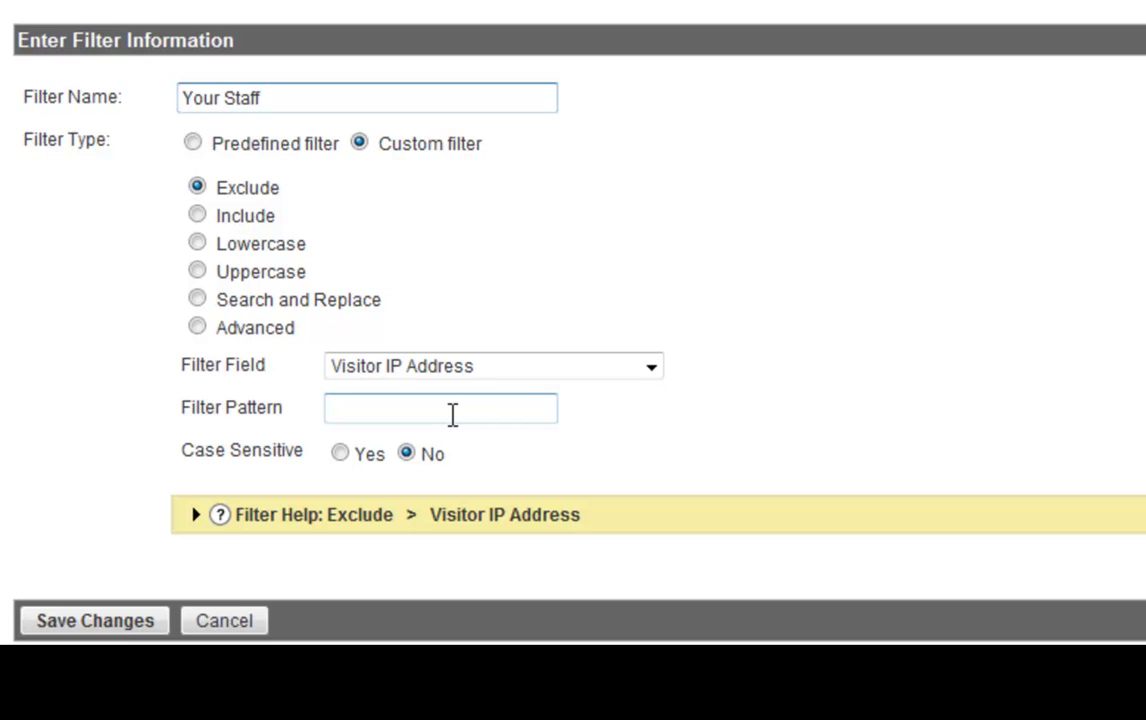
pyautogui.click(452, 414)
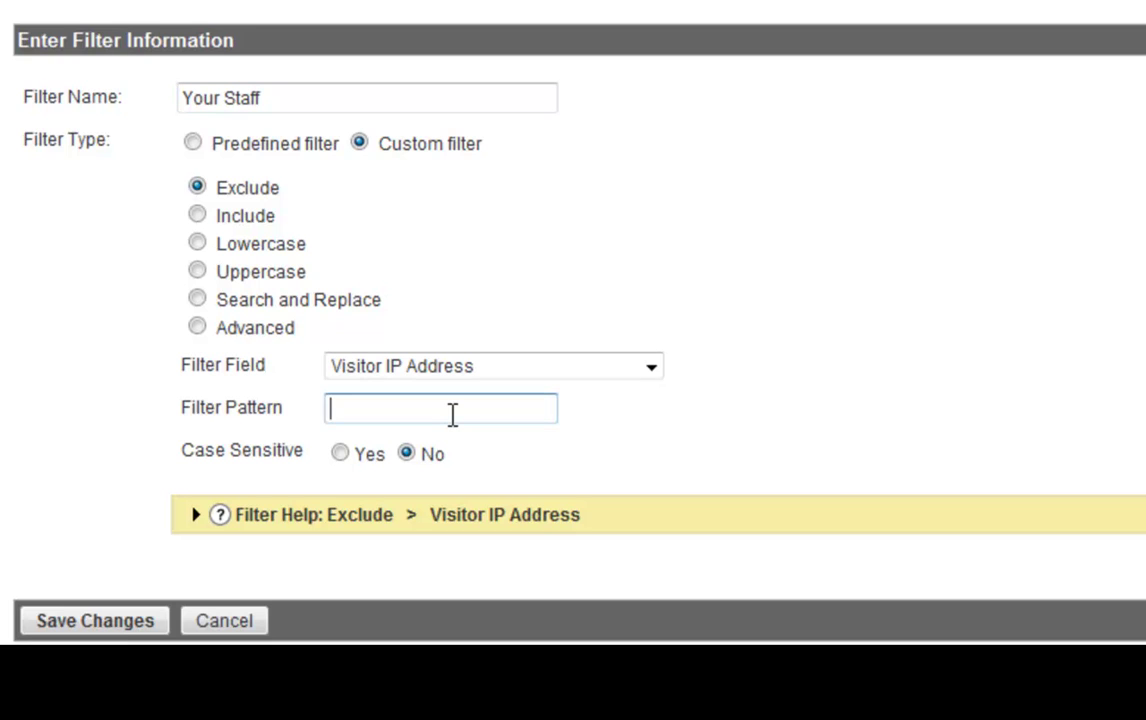
pyautogui.scroll(-3, 452, 414)
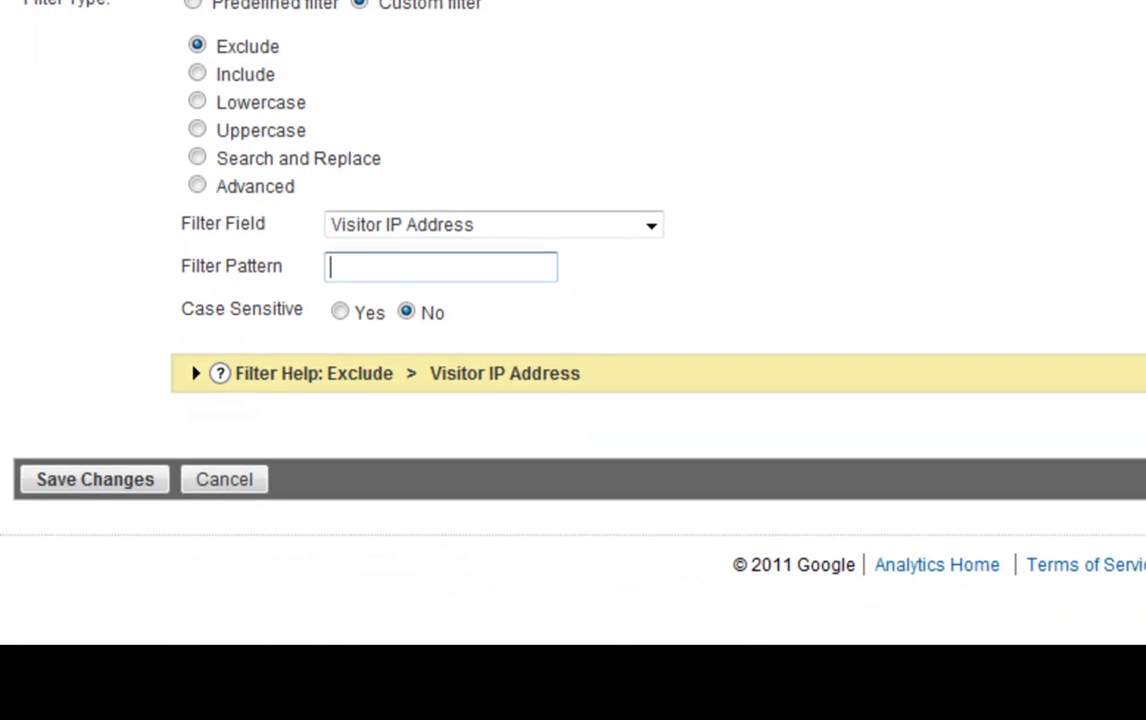
pyautogui.press('Tab')
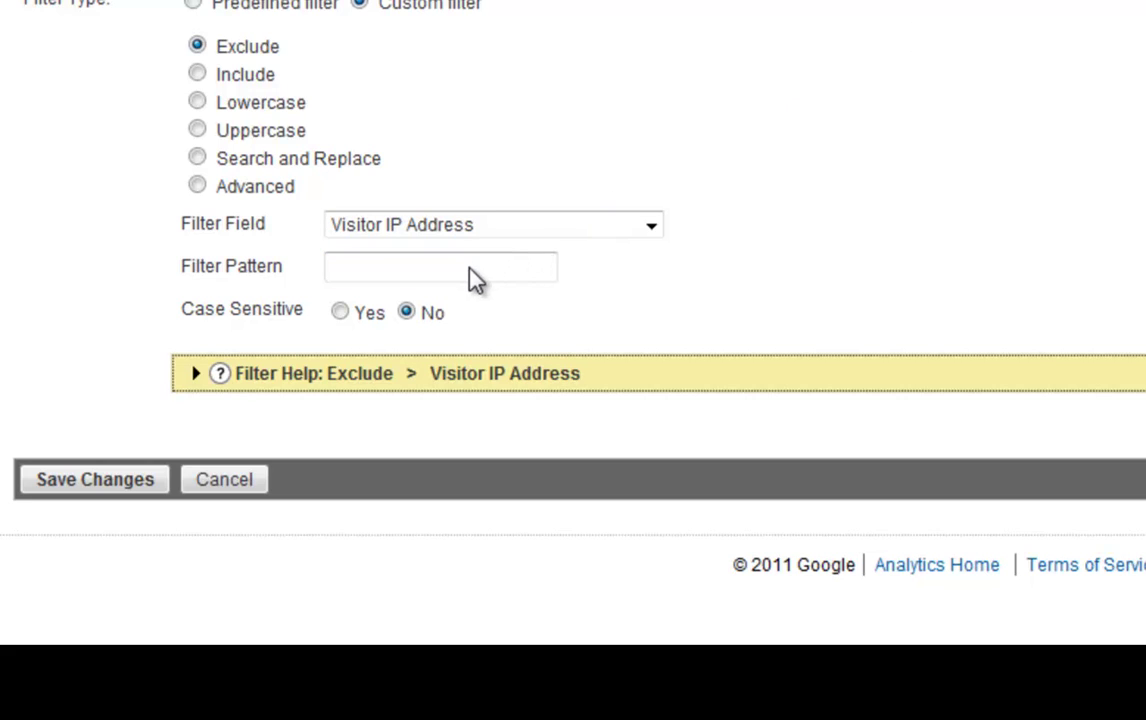
pyautogui.click(468, 266)
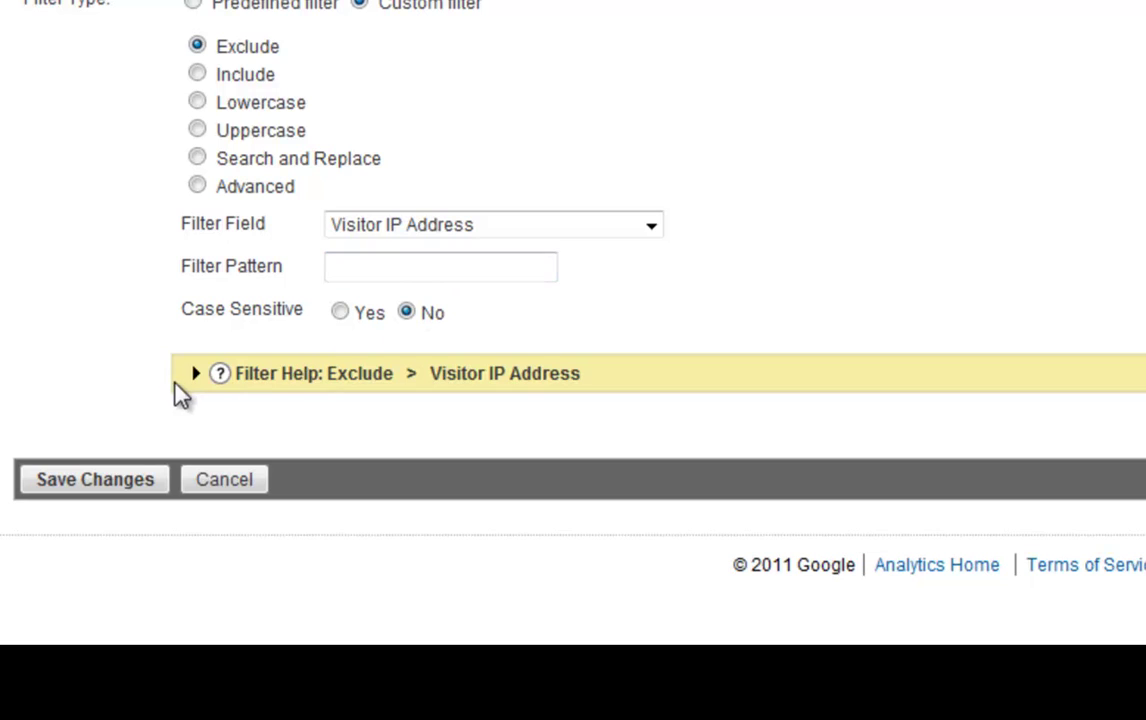
# Expand the filter help for excluding visitor IP addresses and examine its regular expression examples for single addresses and ranges
pyautogui.click(224, 378)
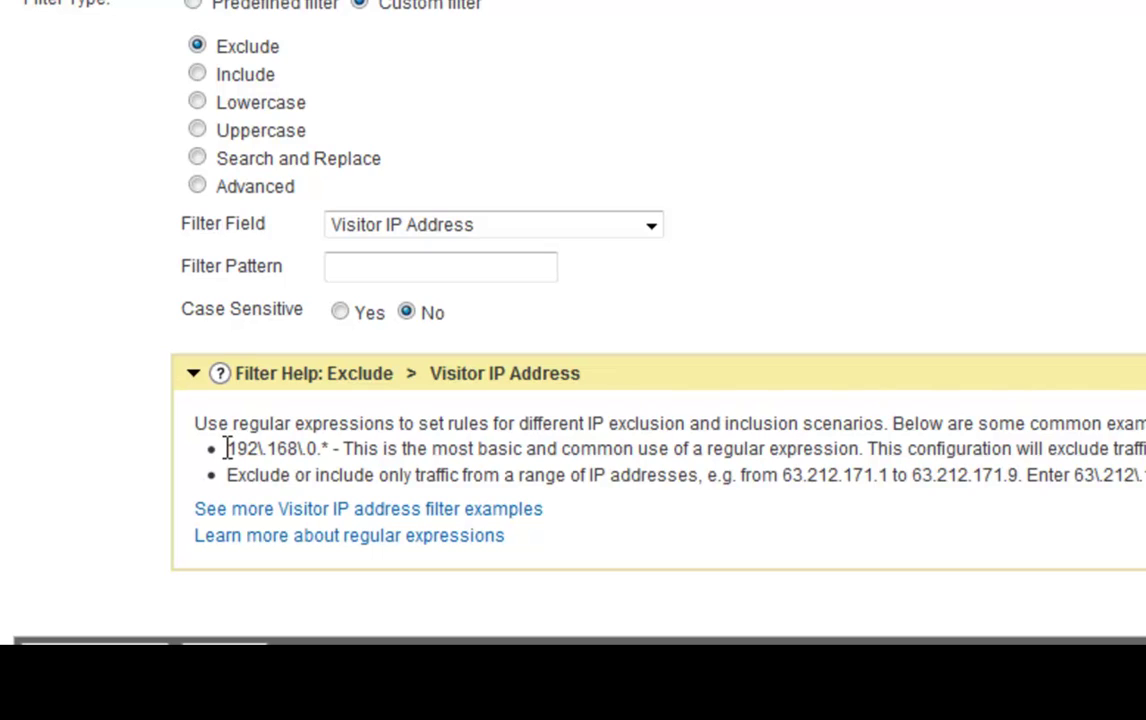
pyautogui.moveTo(225, 448); pyautogui.dragTo(322, 446)
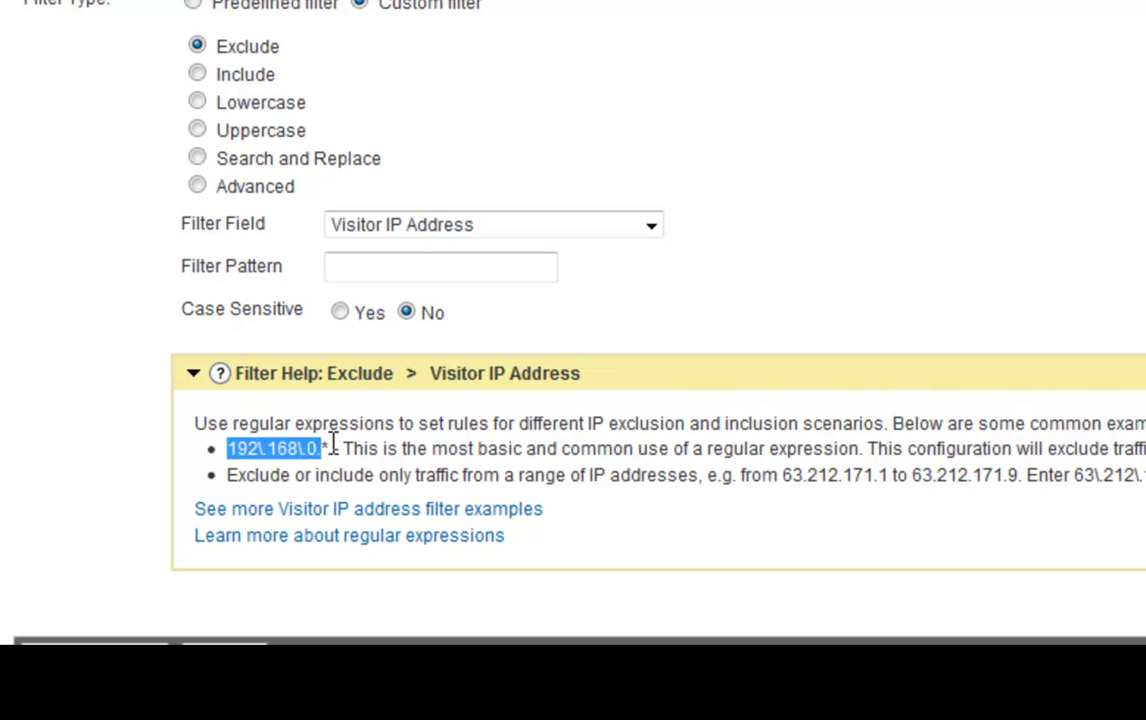
pyautogui.click(332, 450)
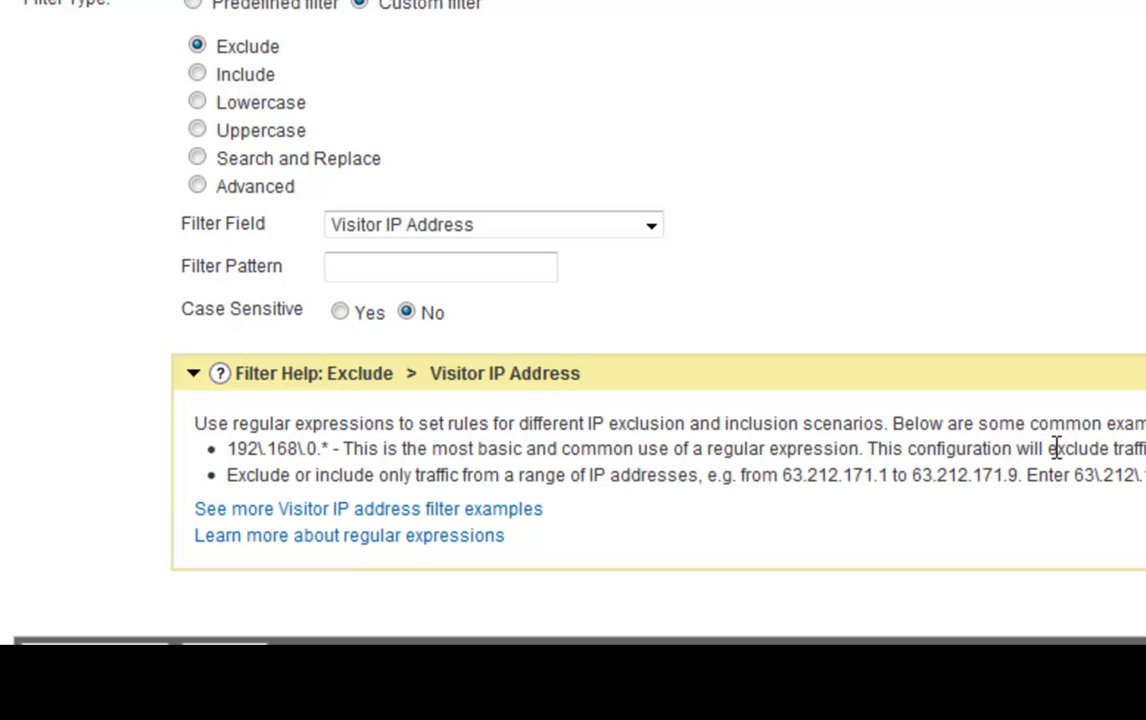
pyautogui.moveTo(1116, 449); pyautogui.dragTo(1145, 449)
pyautogui.click(1105, 476)
pyautogui.moveTo(576, 484); pyautogui.dragTo(691, 477)
pyautogui.click(691, 470)
pyautogui.moveTo(1066, 478); pyautogui.dragTo(1145, 475)
pyautogui.moveTo(955, 472); pyautogui.dragTo(962, 473)
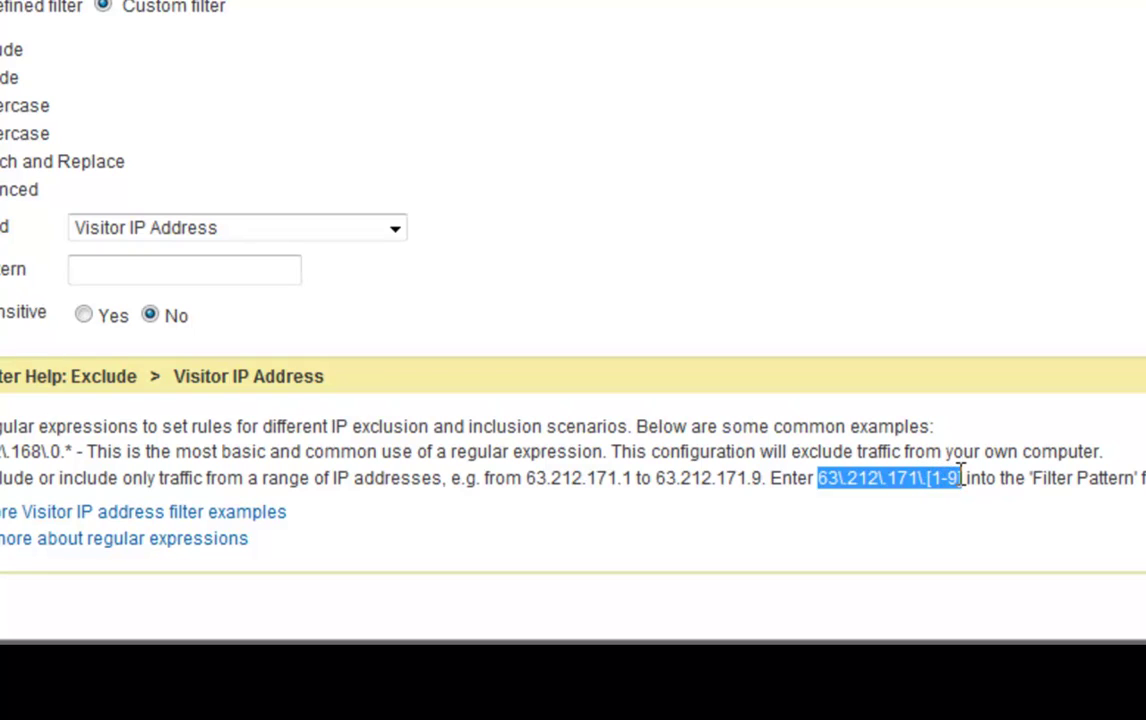
pyautogui.click(1031, 476)
# Set the "Your Staff" filter pattern to ^63\.212\.171\.([1-9)]$, anchored at both ends with escaped dots
pyautogui.click(210, 278)
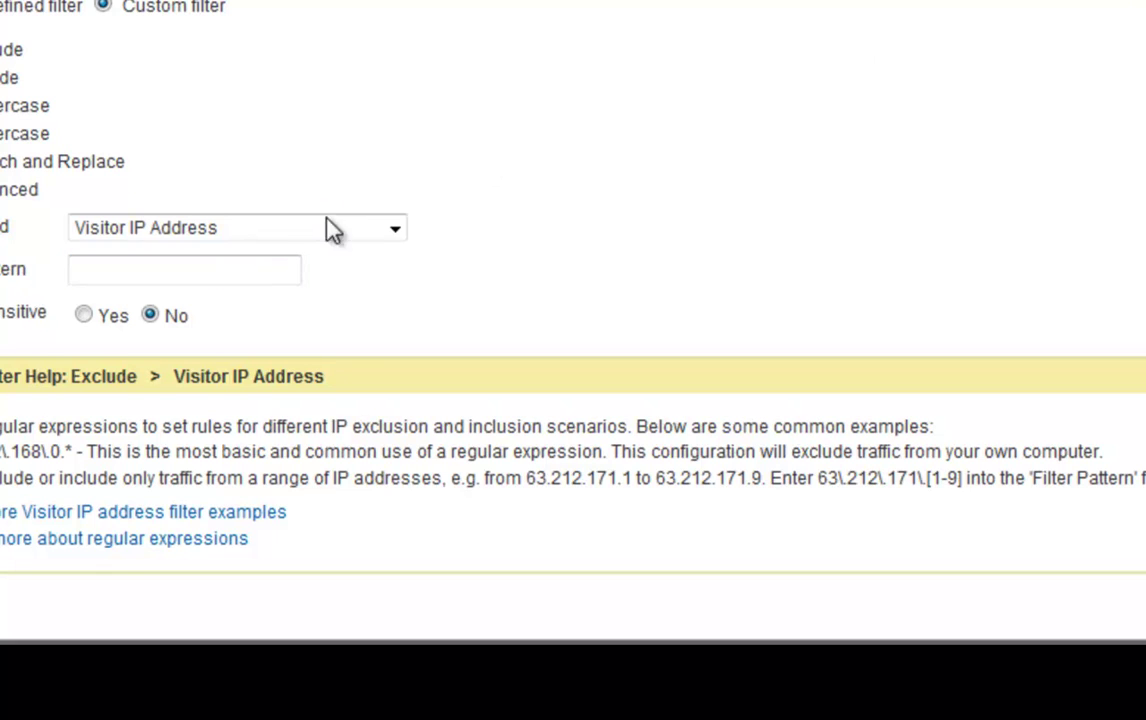
pyautogui.click(207, 280)
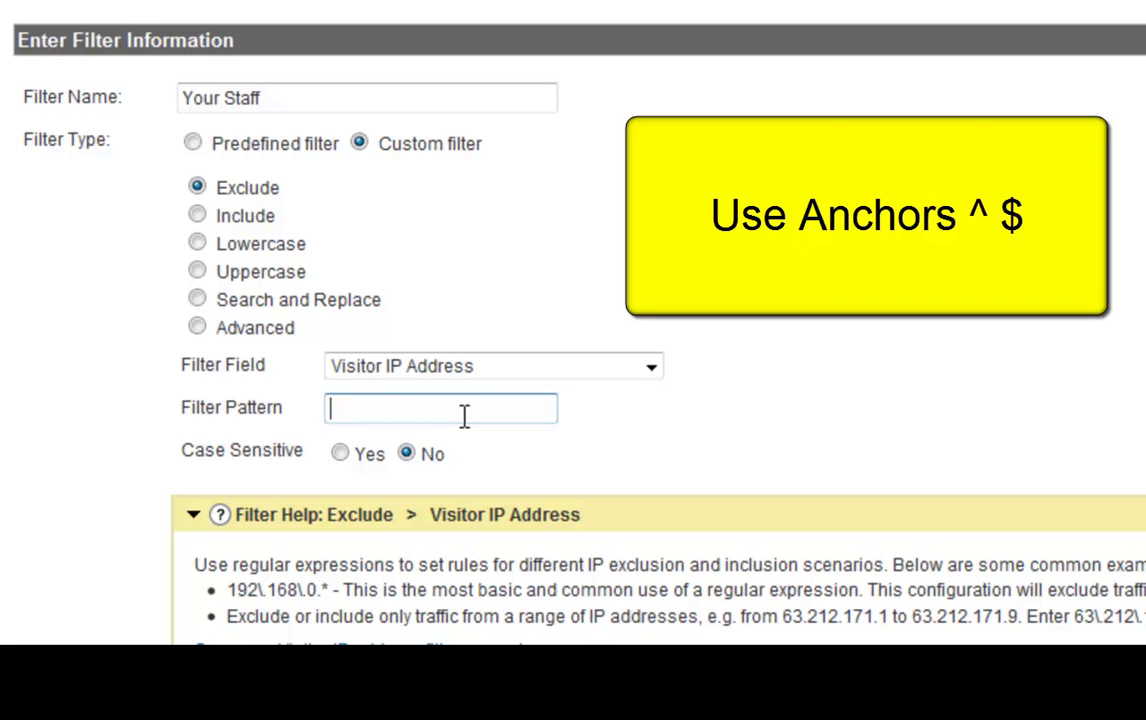
pyautogui.write('^')
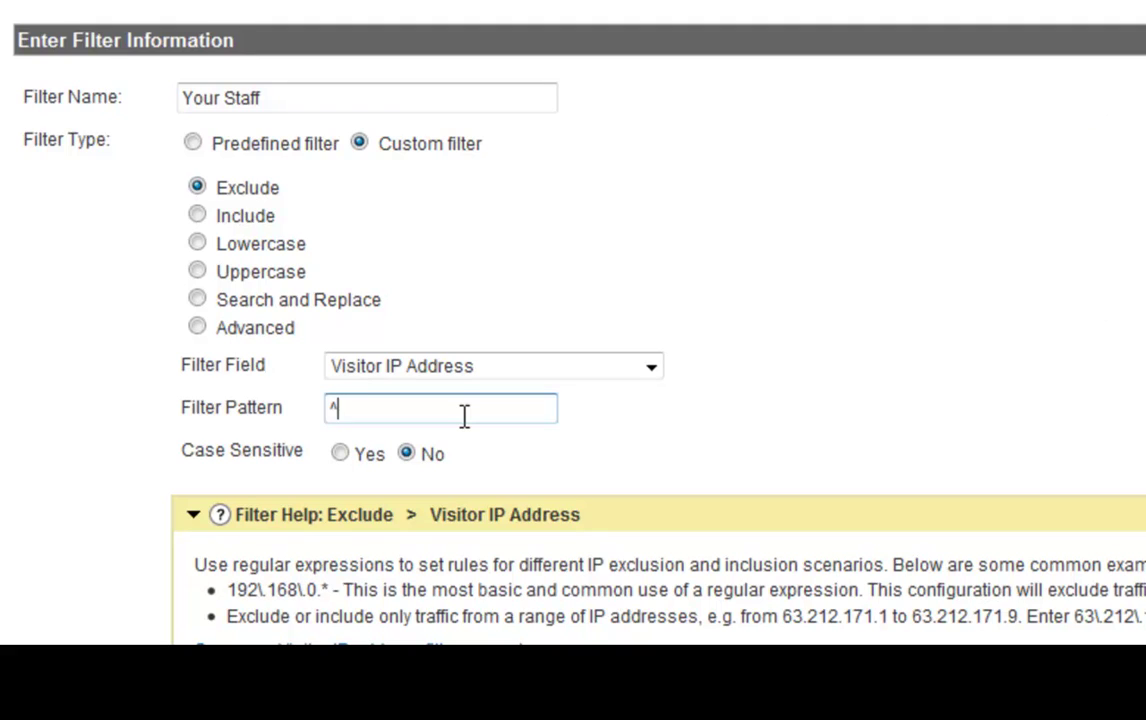
pyautogui.write('6')
pyautogui.write('3')
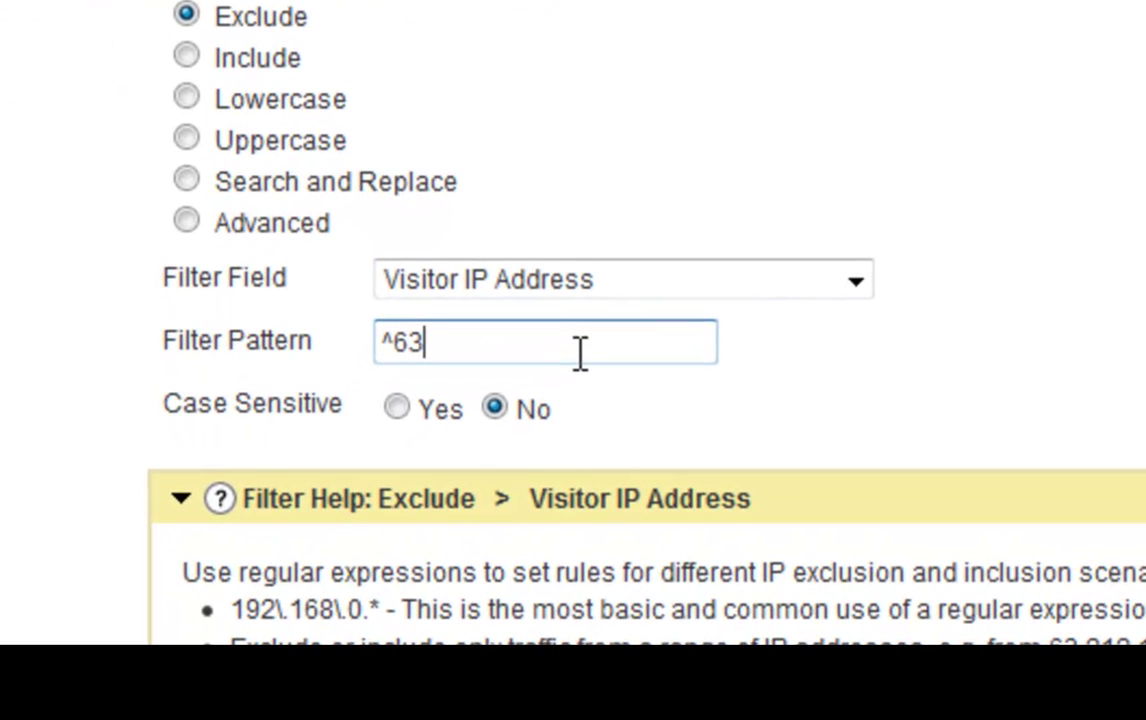
pyautogui.write('\\.212')
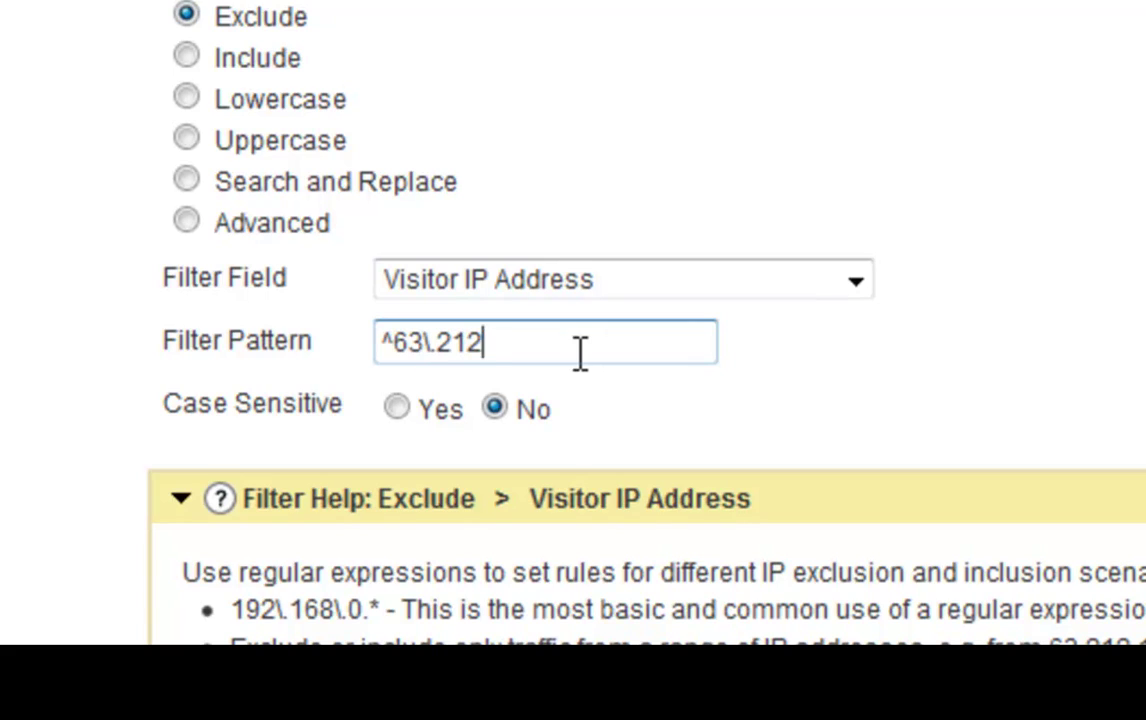
pyautogui.write('\\.171')
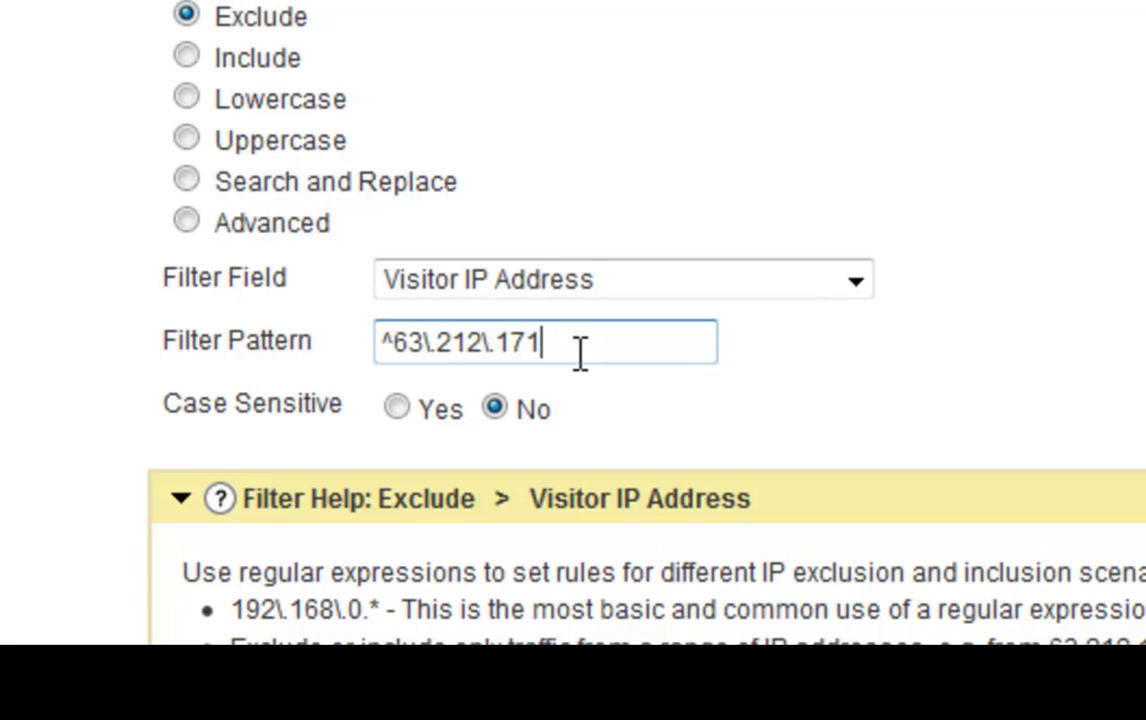
pyautogui.write('\\.')
pyautogui.write('([1-9')
pyautogui.write(']')
pyautogui.write('$')
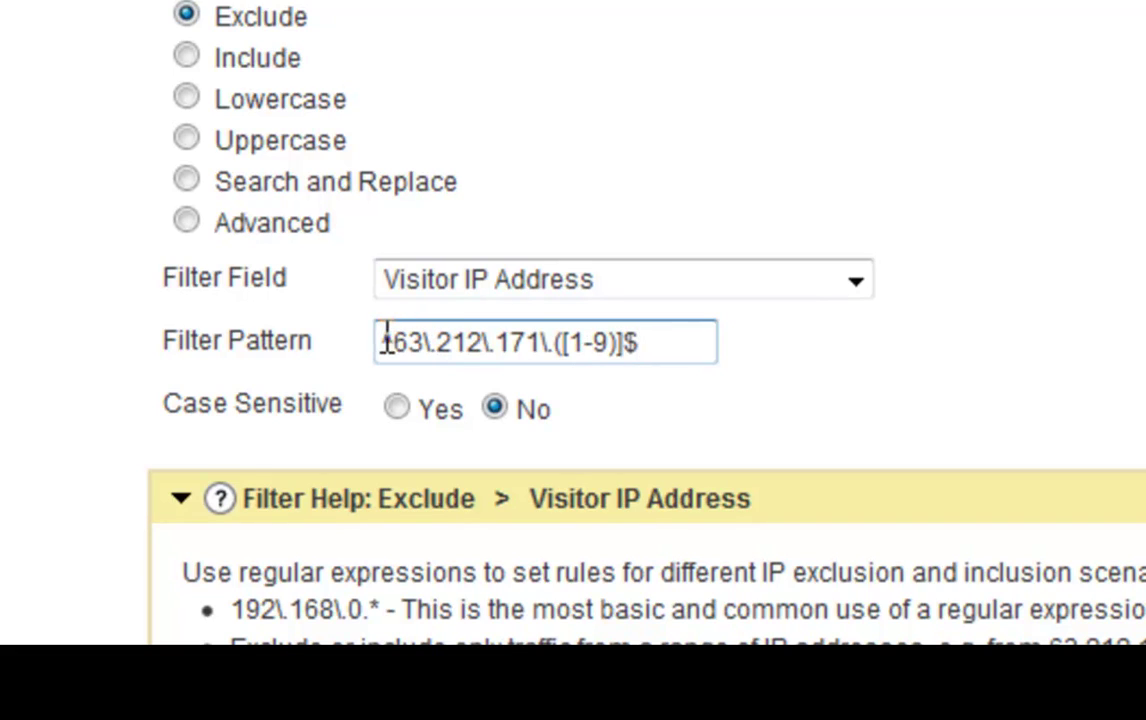
# Examine the start anchor, end anchor and bracketed number range in the visitor IP address filter pattern
pyautogui.moveTo(392, 339); pyautogui.dragTo(384, 342)
pyautogui.click(391, 339)
pyautogui.moveTo(642, 338); pyautogui.dragTo(622, 342)
pyautogui.click(622, 342)
pyautogui.moveTo(617, 342); pyautogui.dragTo(562, 342)
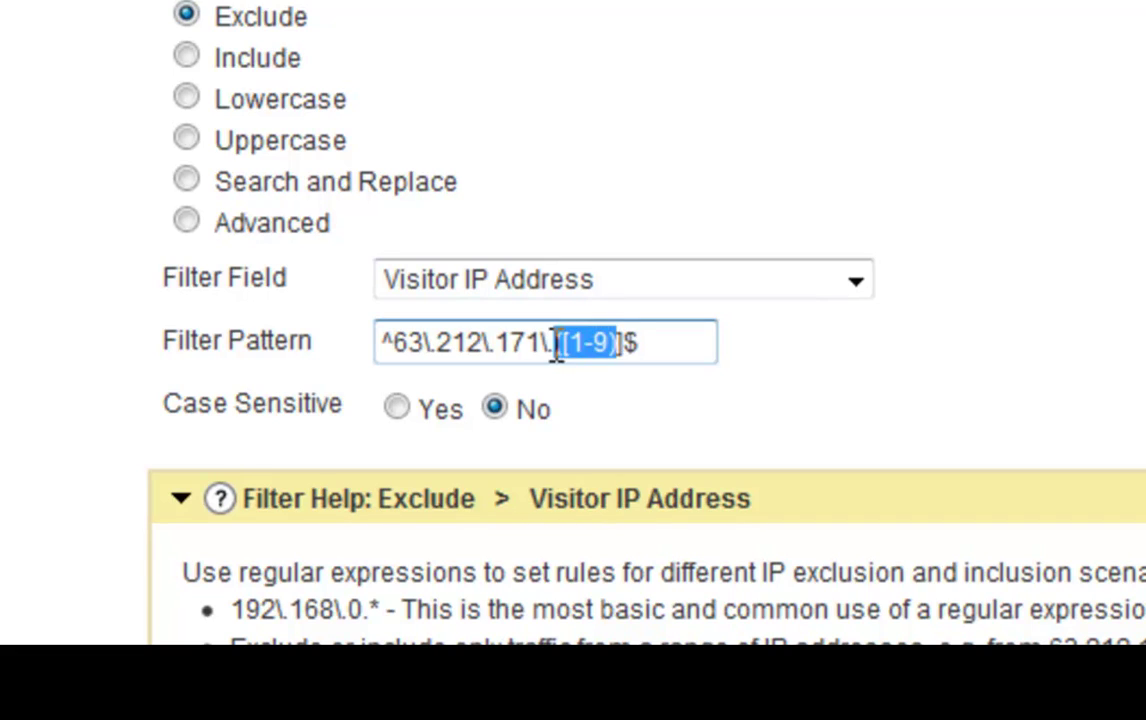
pyautogui.click(632, 342)
pyautogui.moveTo(637, 342); pyautogui.dragTo(591, 342)
pyautogui.click(392, 342)
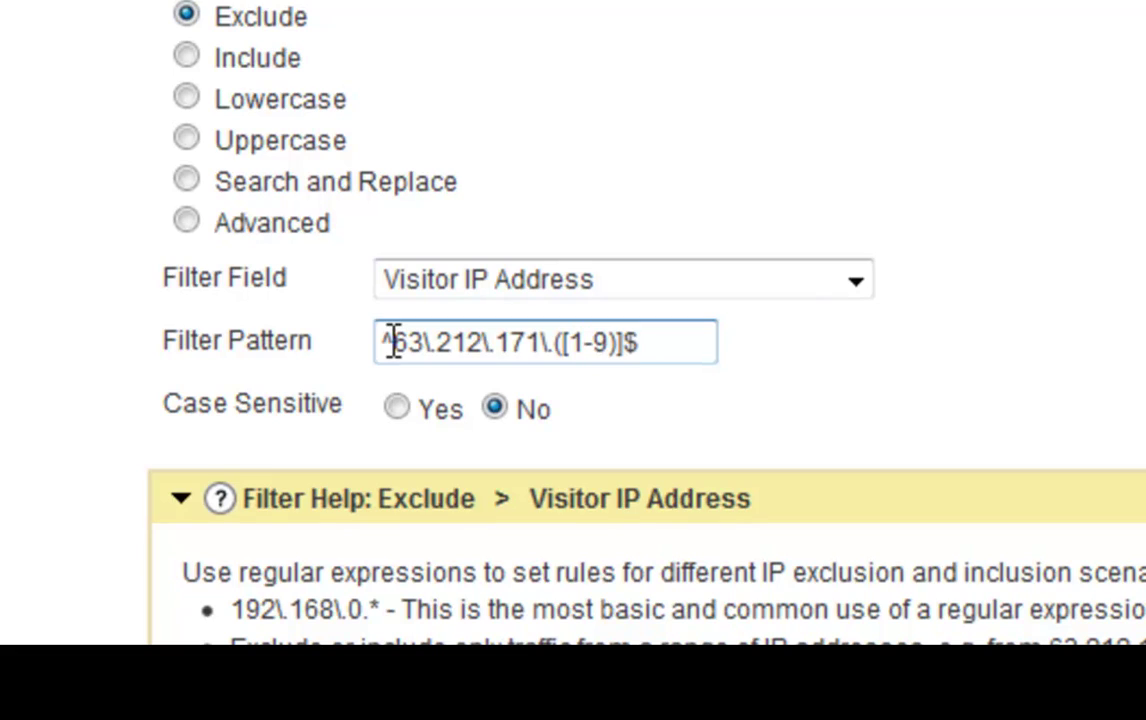
pyautogui.click(680, 342)
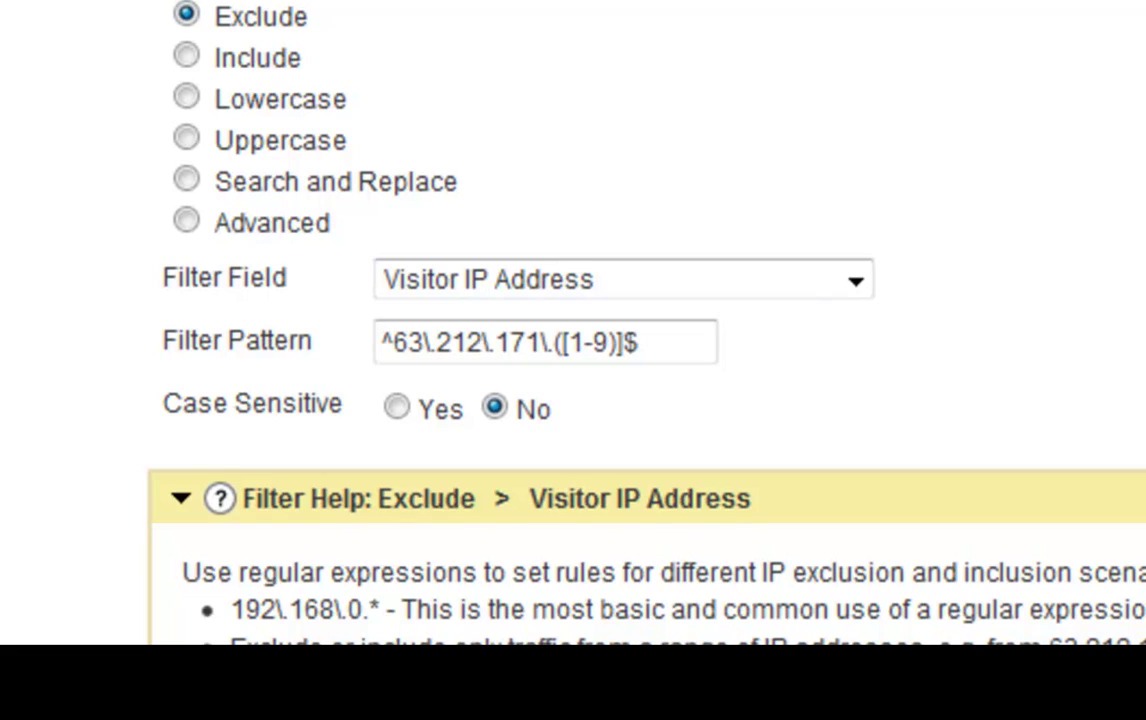
pyautogui.click(642, 340)
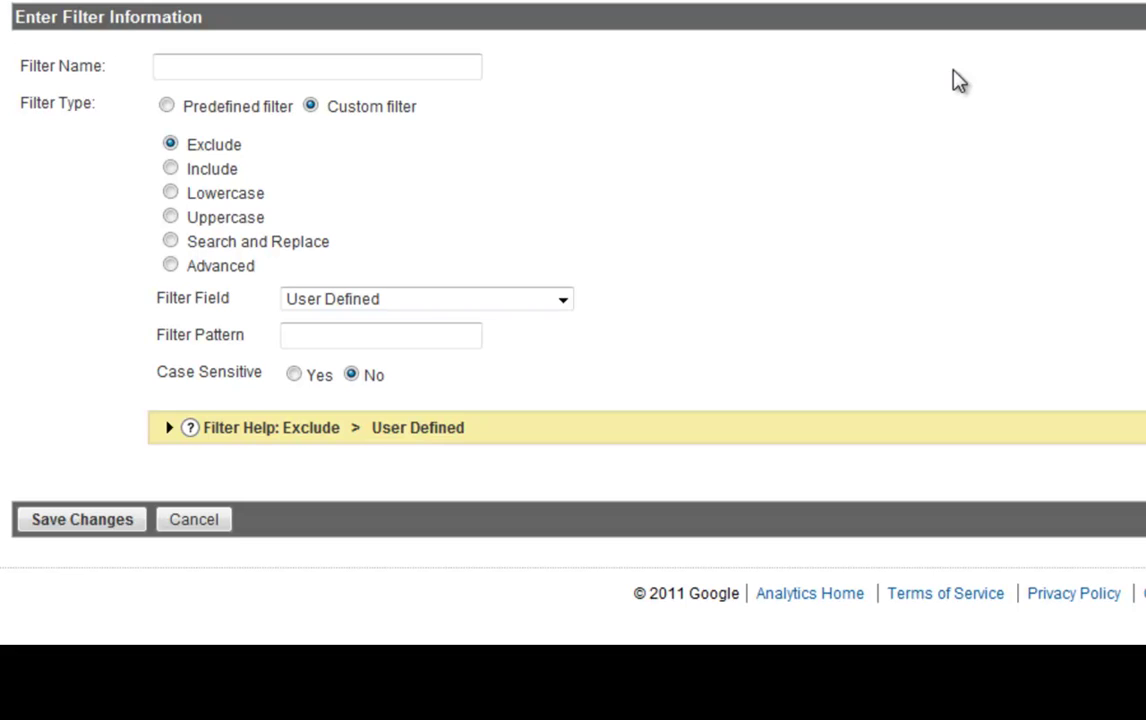
# Name the blank new custom filter "Canada Region Only" and make it an Include filter
pyautogui.click(450, 70)
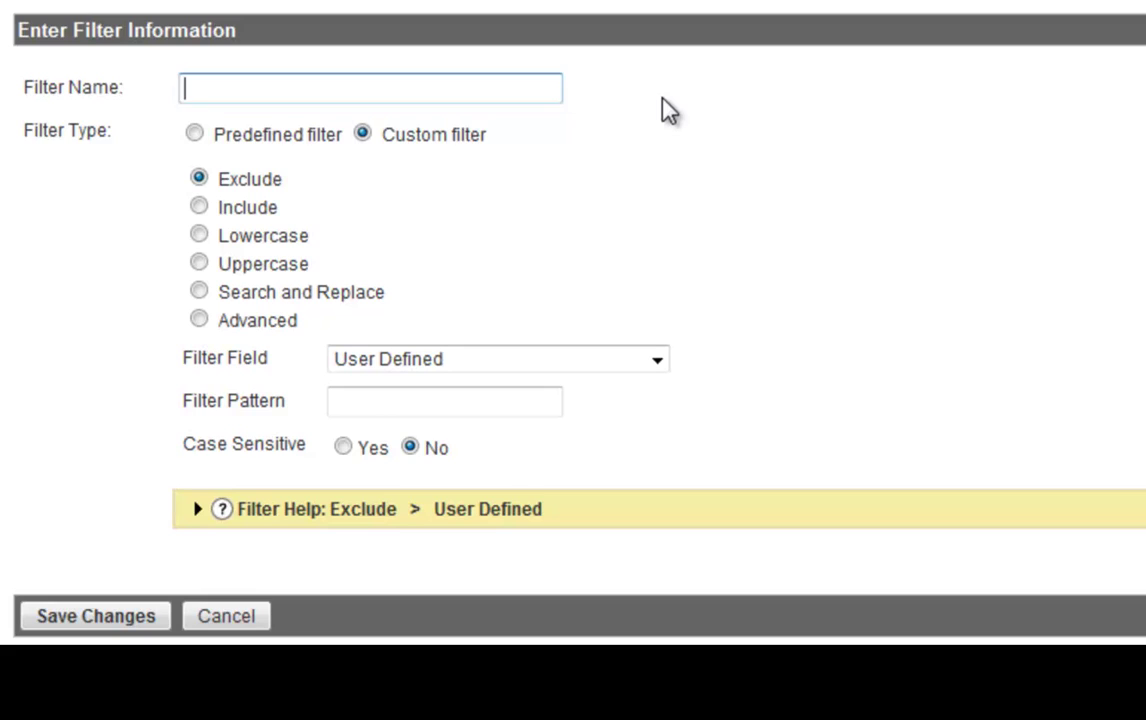
pyautogui.write('Canada R')
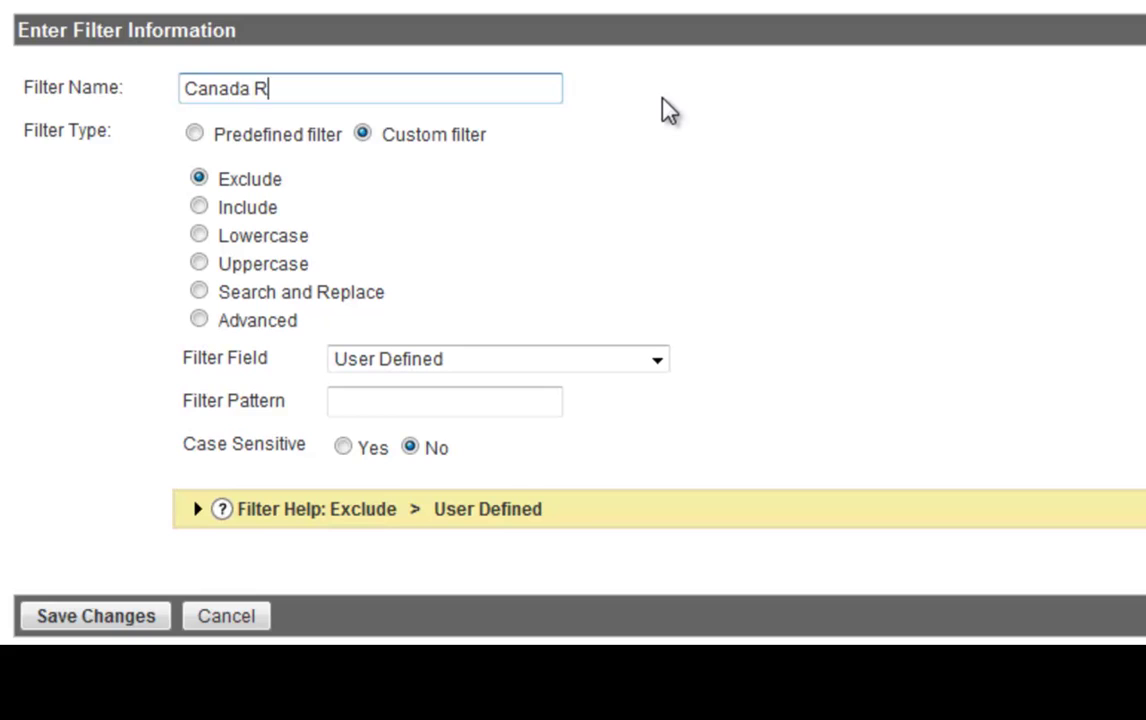
pyautogui.write('egion Only')
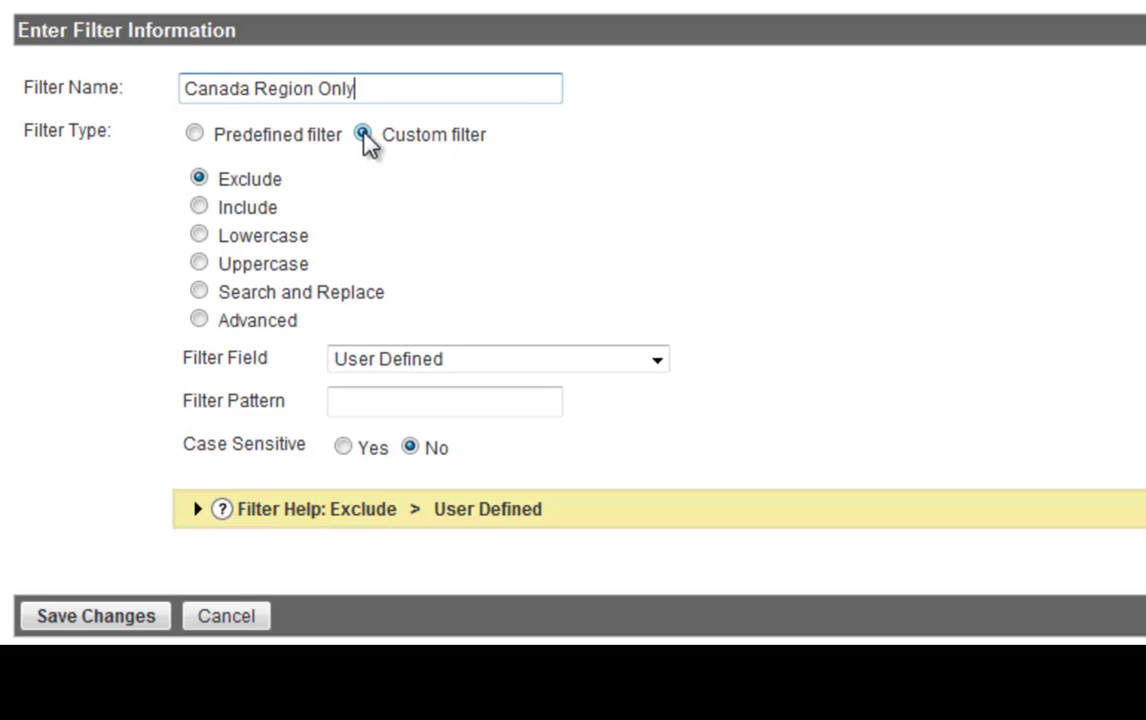
pyautogui.click(200, 207)
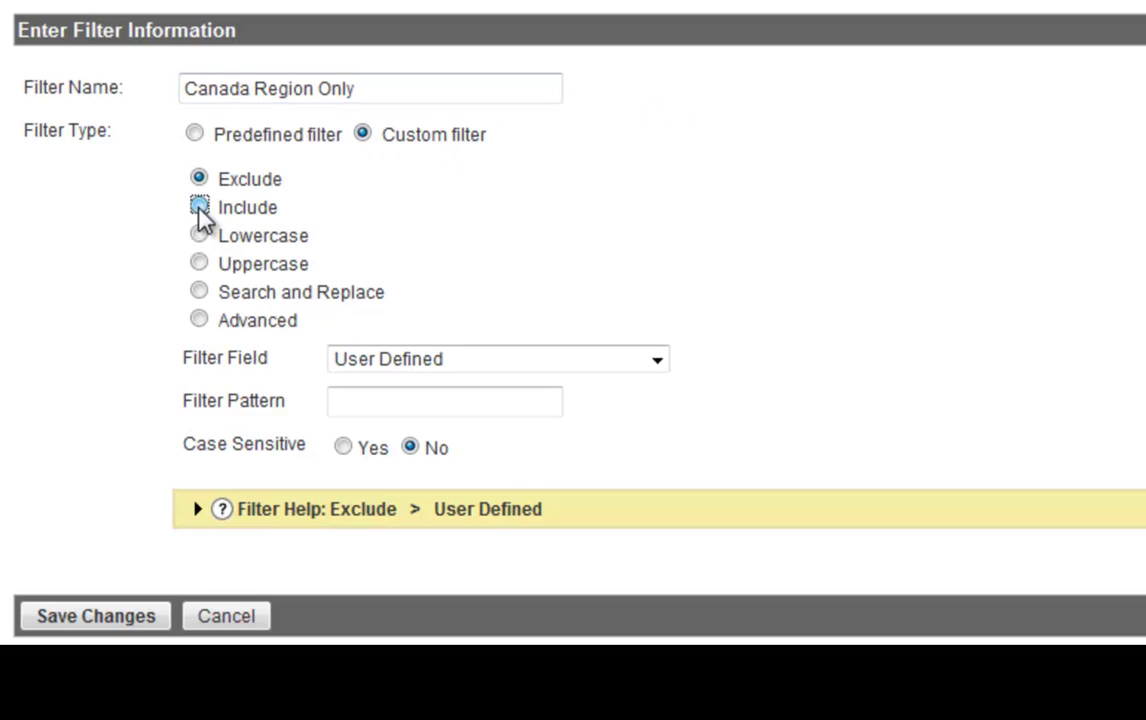
# Set the filter field of the "Canada Region Only" filter to Visitor Region
pyautogui.click(468, 363)
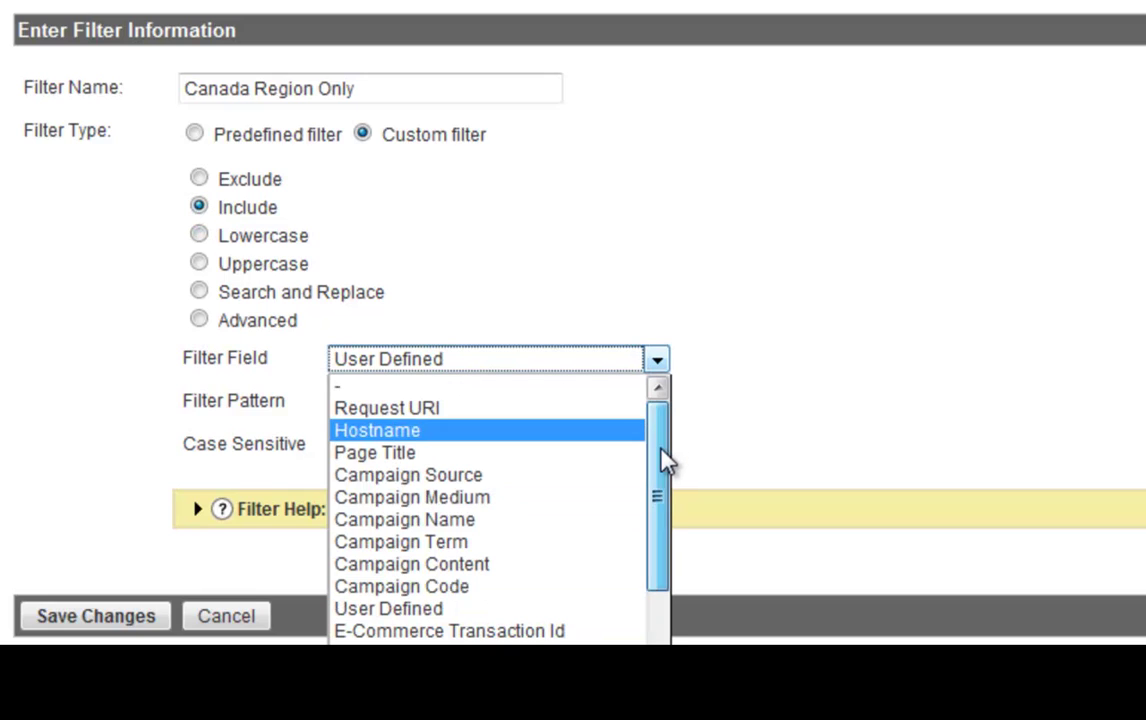
pyautogui.moveTo(664, 462); pyautogui.dragTo(651, 646)
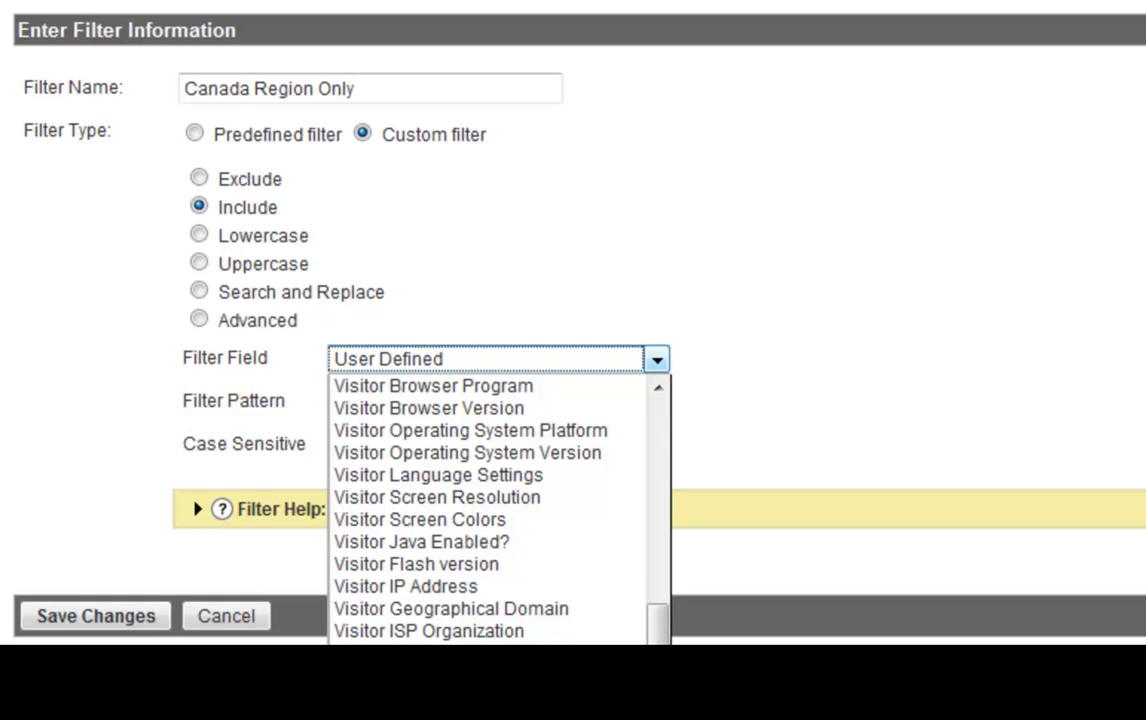
pyautogui.click(430, 675)
# Set the filter pattern to Ontario|New Brunswick|Manitoba, separating the regions with pipes
pyautogui.click(489, 406)
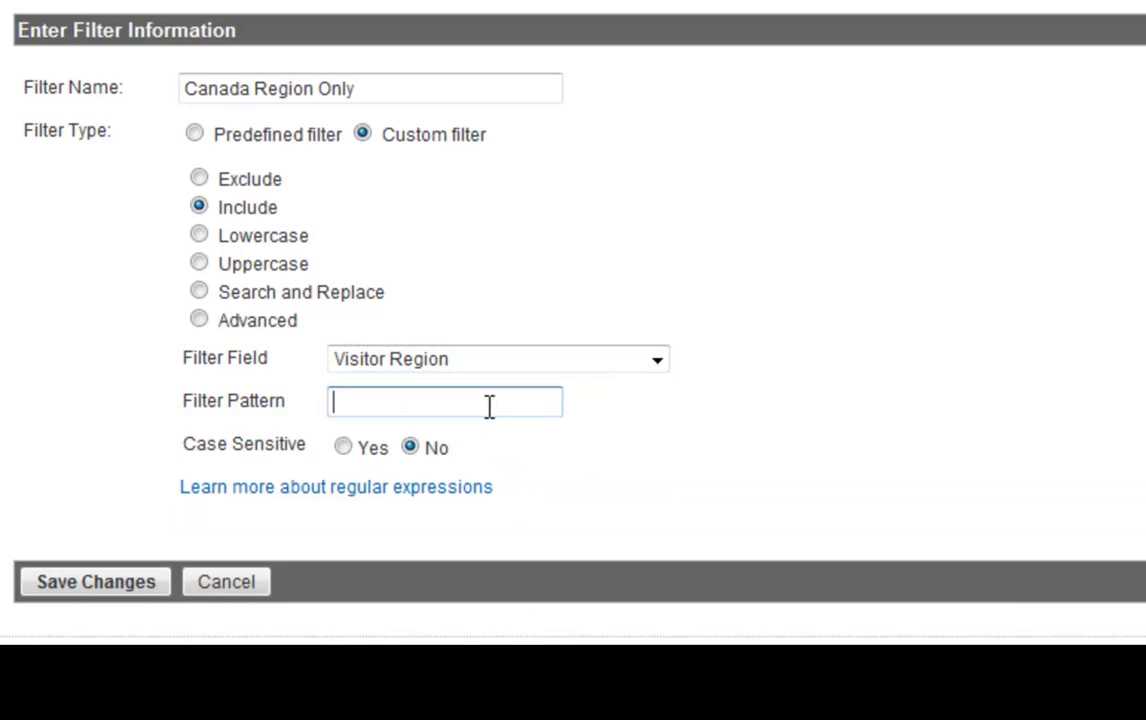
pyautogui.write('Ontaio')
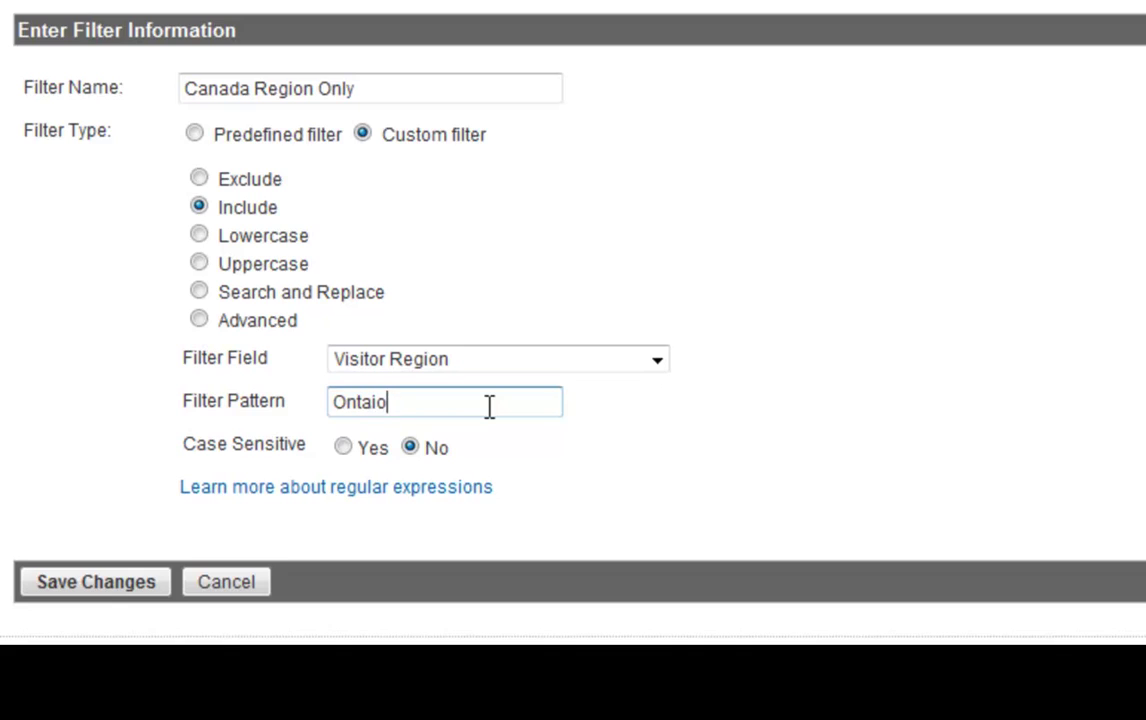
pyautogui.press('BackSpace')
pyautogui.press('BackSpace')
pyautogui.write('rio')
pyautogui.write('|New Bur')
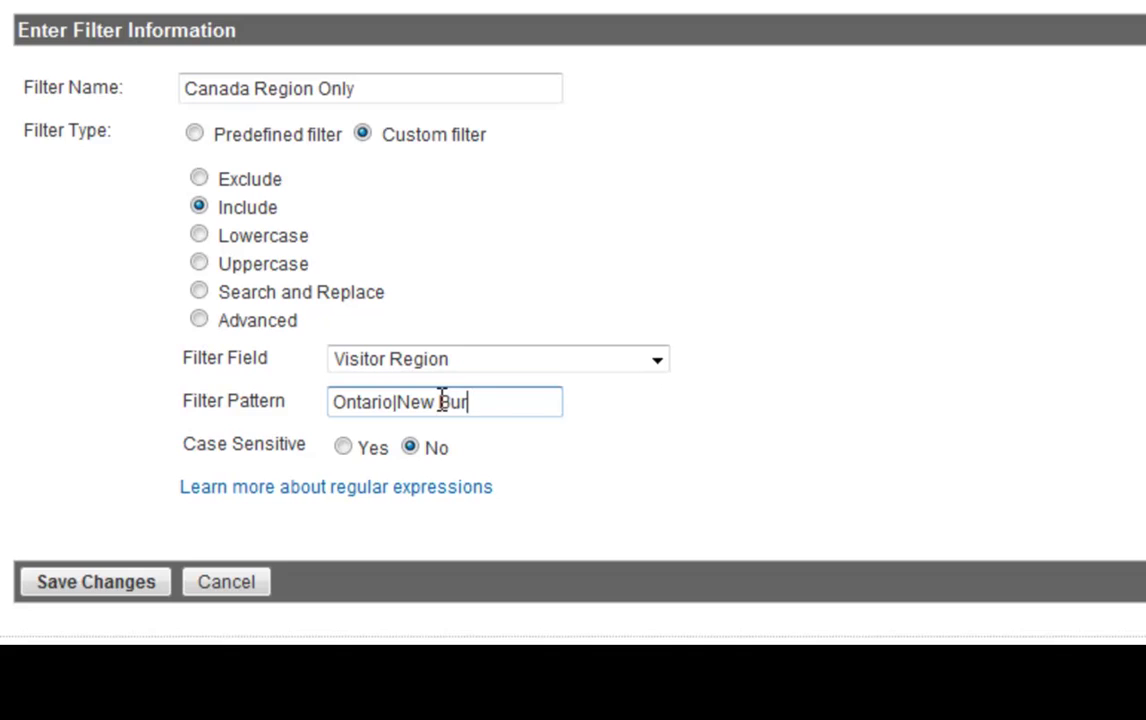
pyautogui.write('uns')
pyautogui.write('wish')
pyautogui.press('BackSpace')
pyautogui.press('BackSpace')
pyautogui.write('ck')
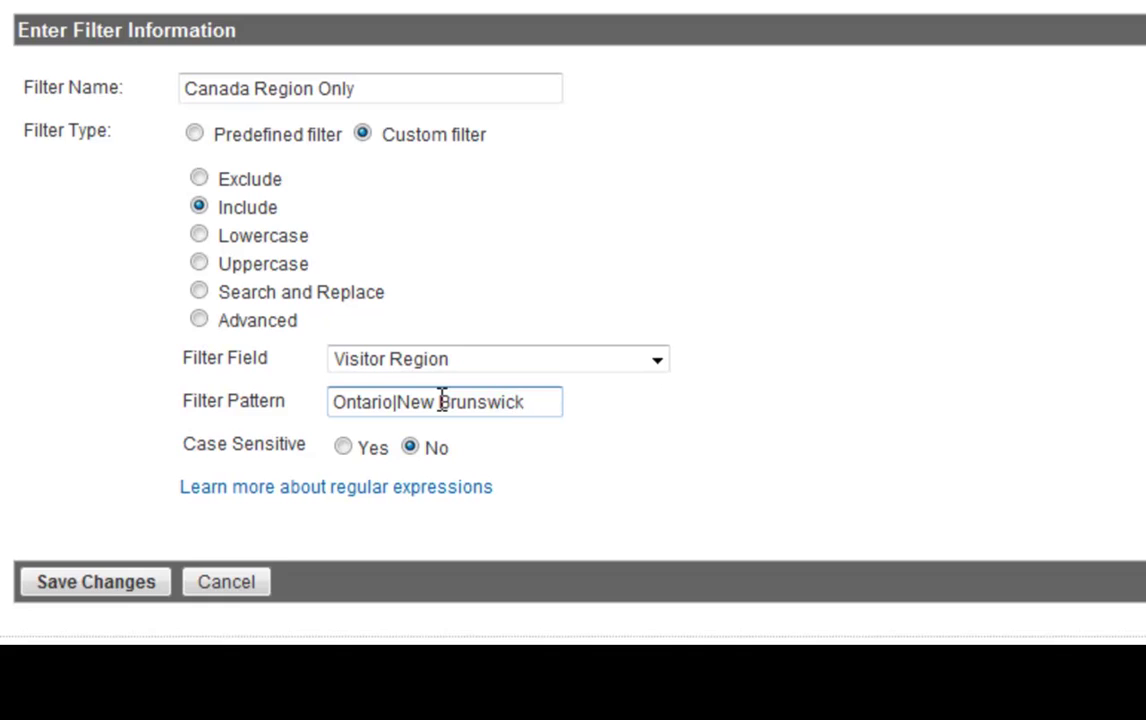
pyautogui.write('|Man')
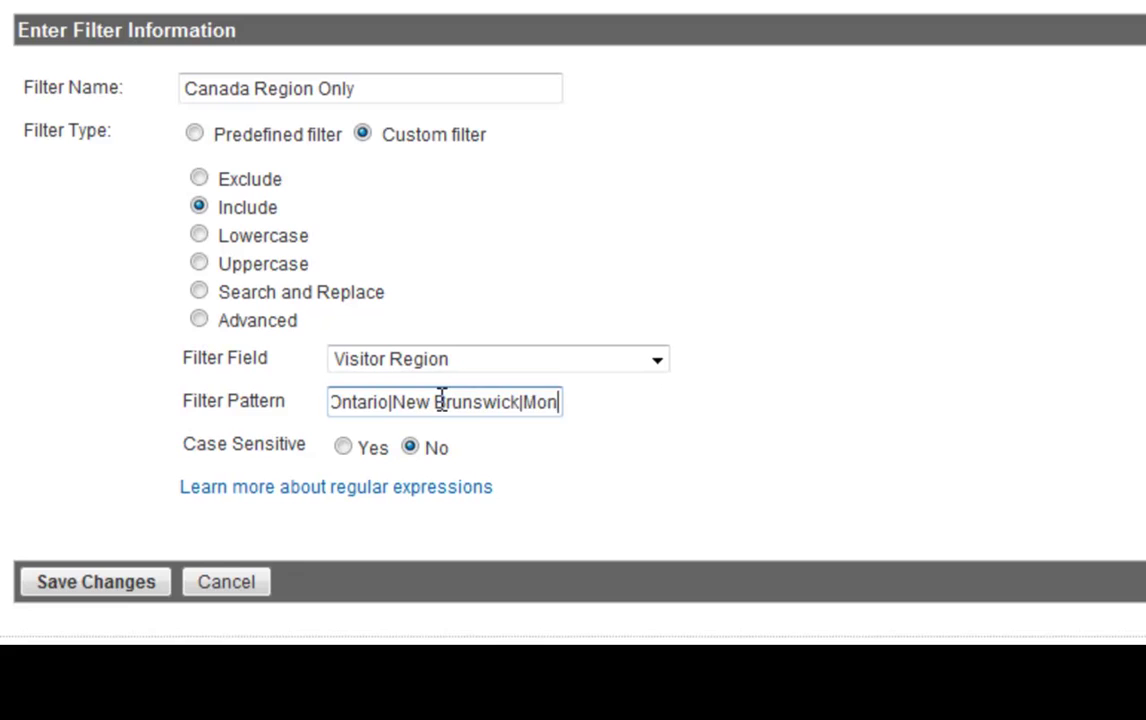
pyautogui.write('itoba')
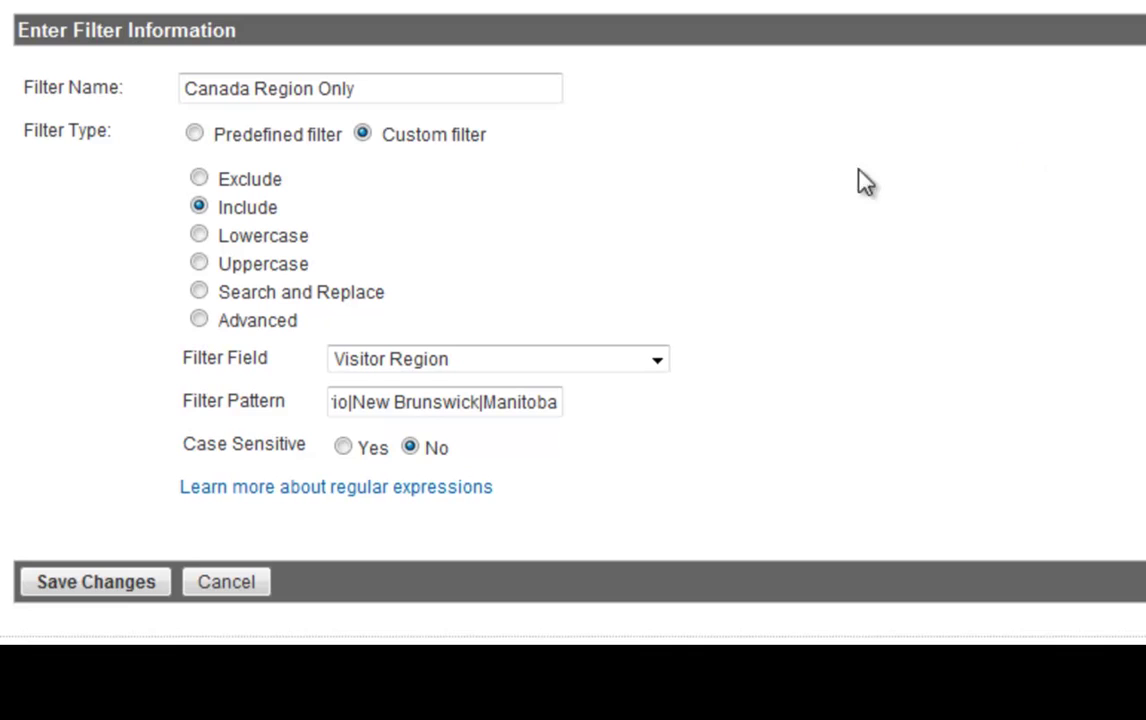
# Change the filter field of the "Canada Region Only" filter to Visitor Country
pyautogui.click(657, 366)
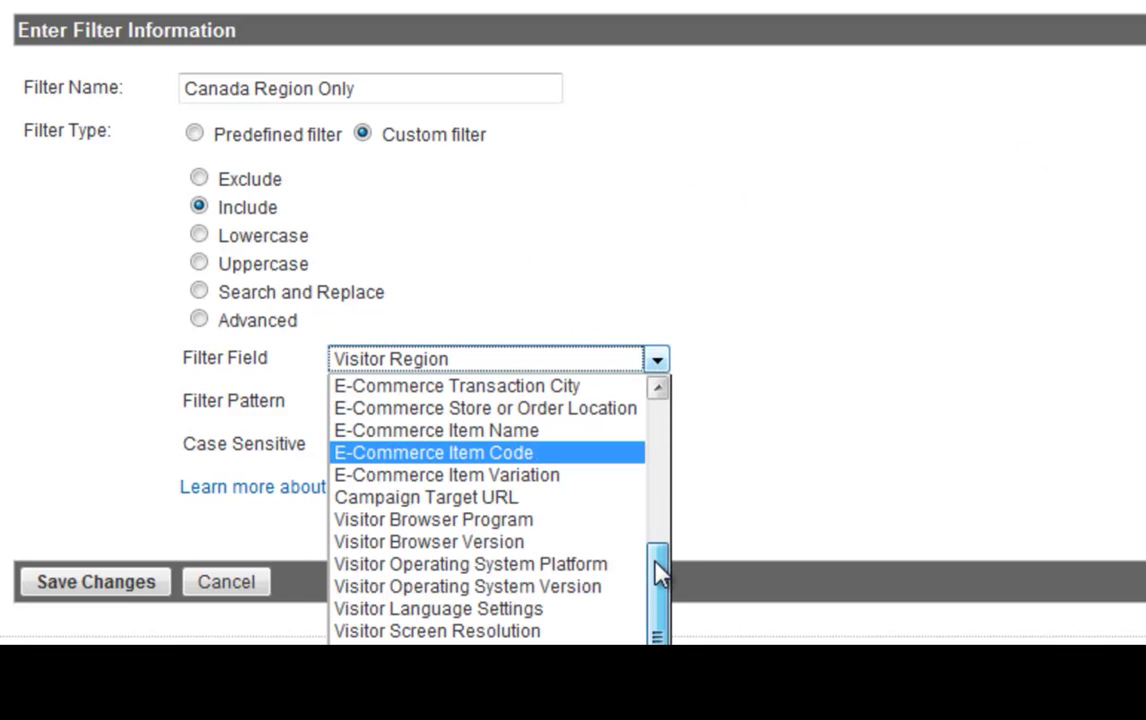
pyautogui.moveTo(657, 572); pyautogui.dragTo(662, 650)
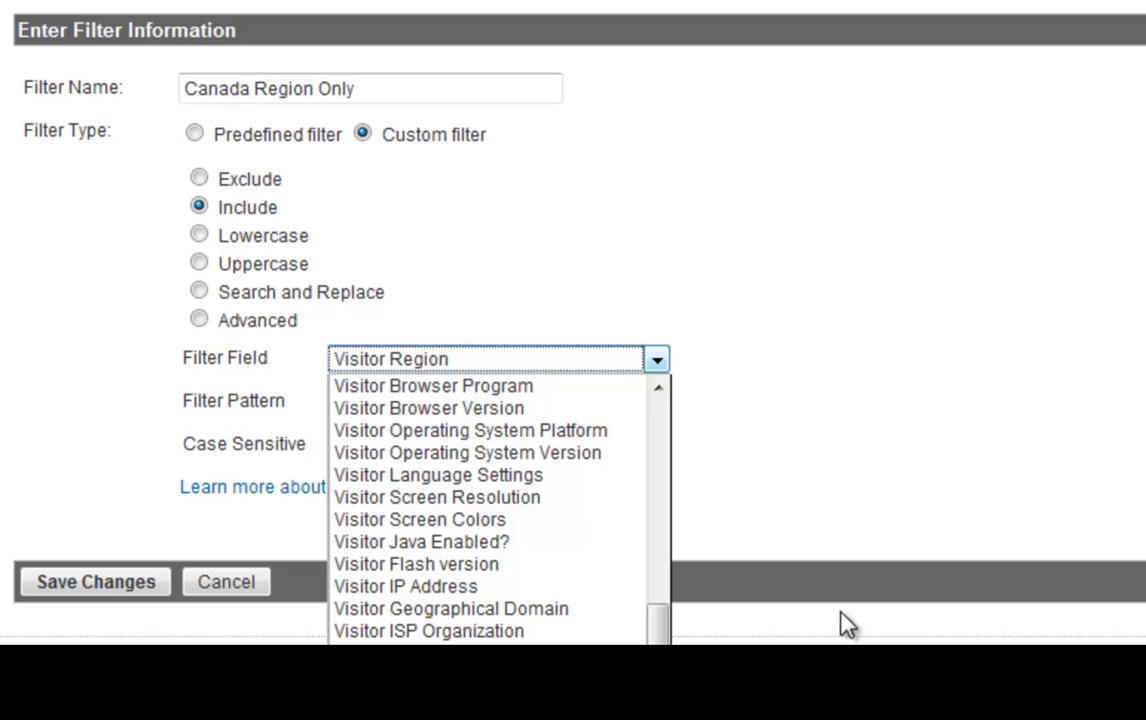
pyautogui.click(430, 652)
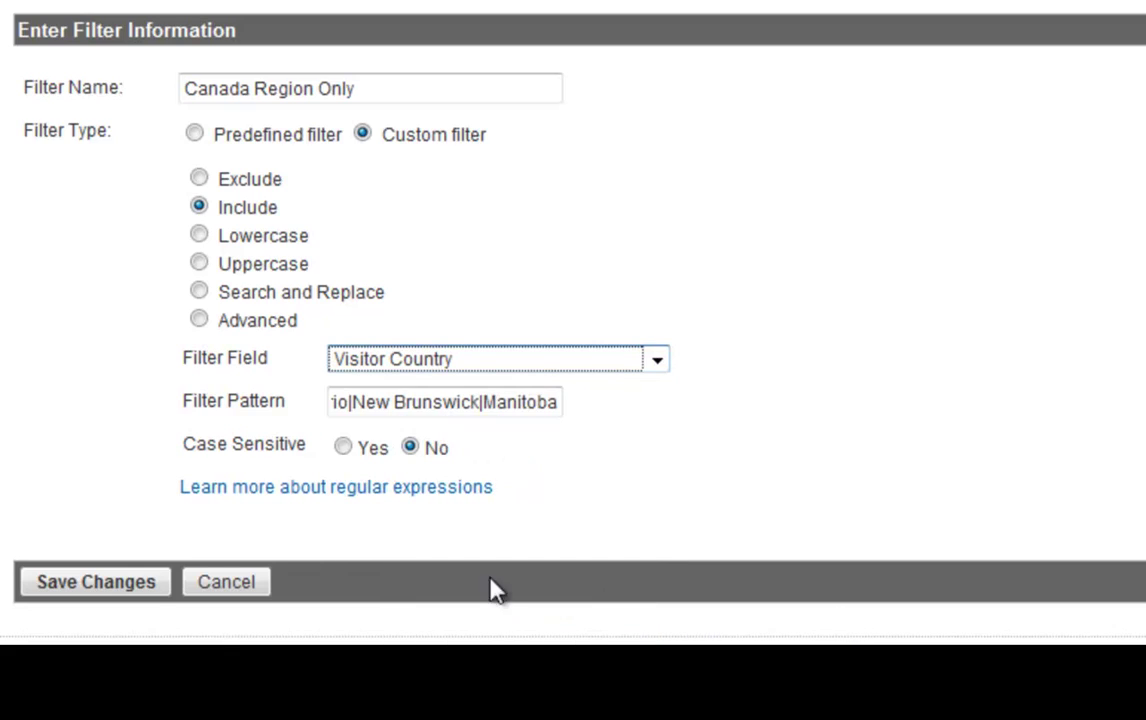
# Replace the three regions in the filter pattern with countries so that it reads Brazil|Russia|China
pyautogui.doubleClick(340, 401)
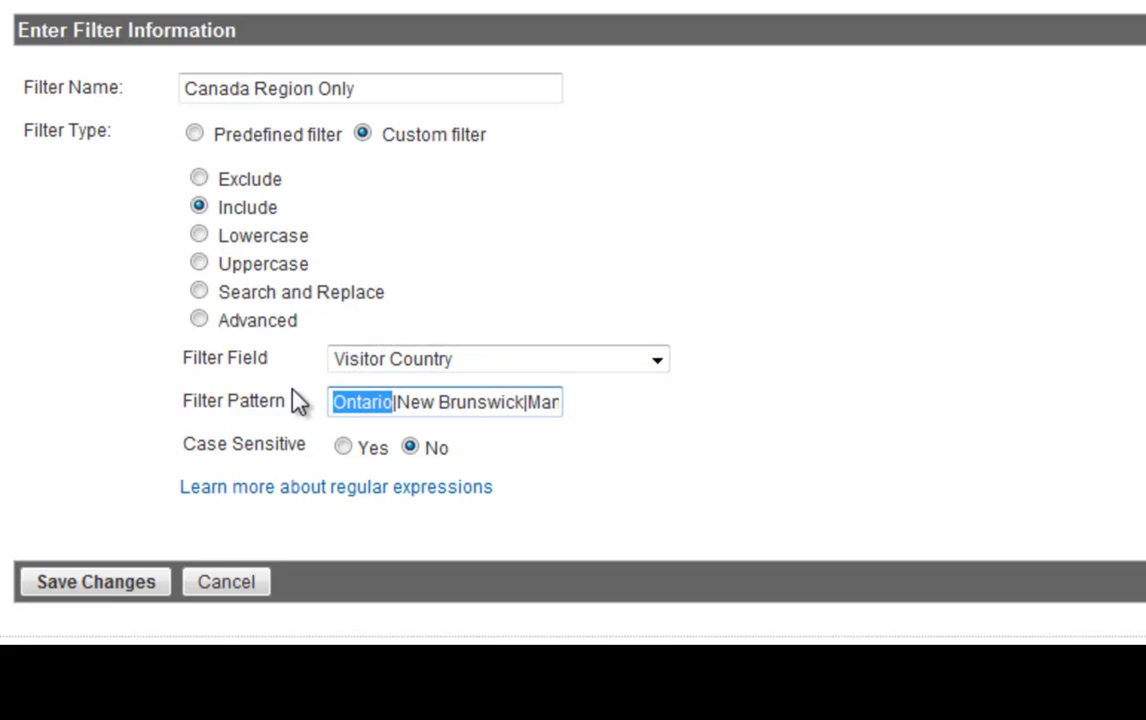
pyautogui.write('Braz')
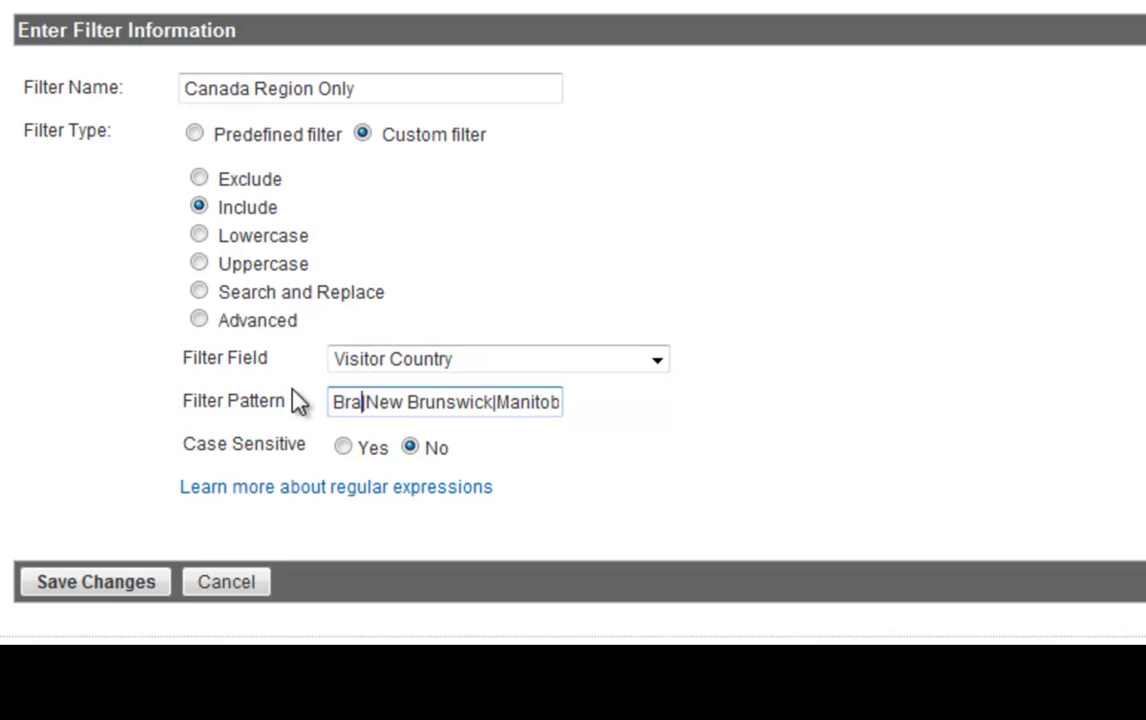
pyautogui.write('il')
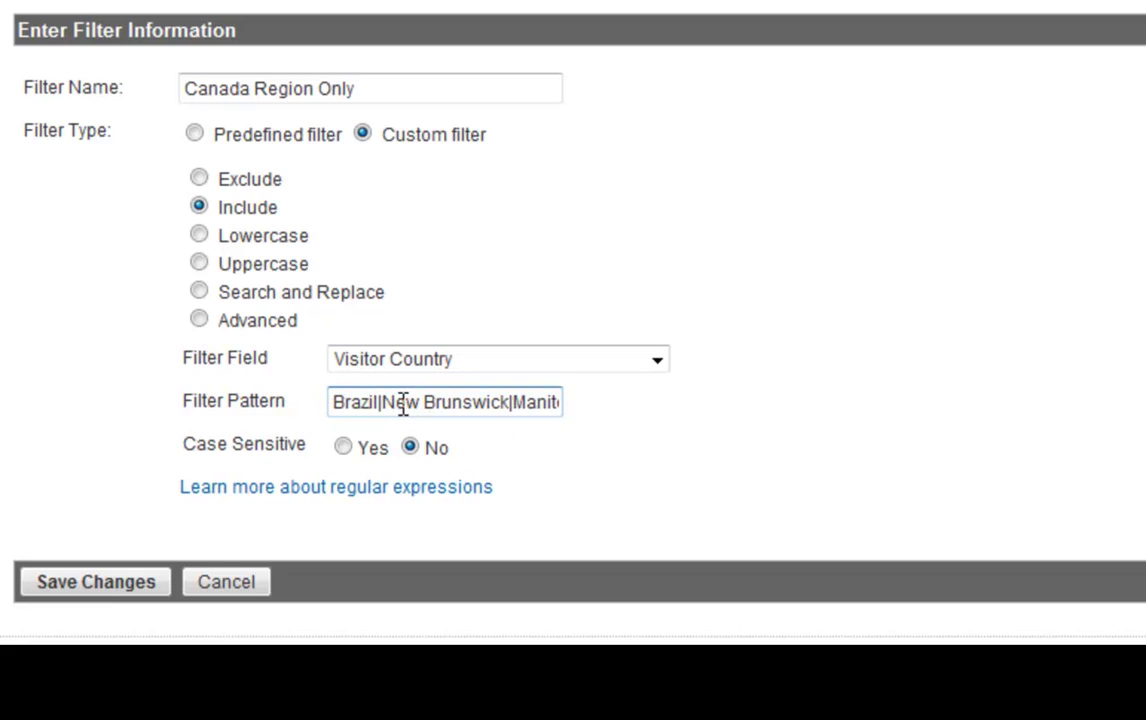
pyautogui.moveTo(381, 403); pyautogui.dragTo(500, 403)
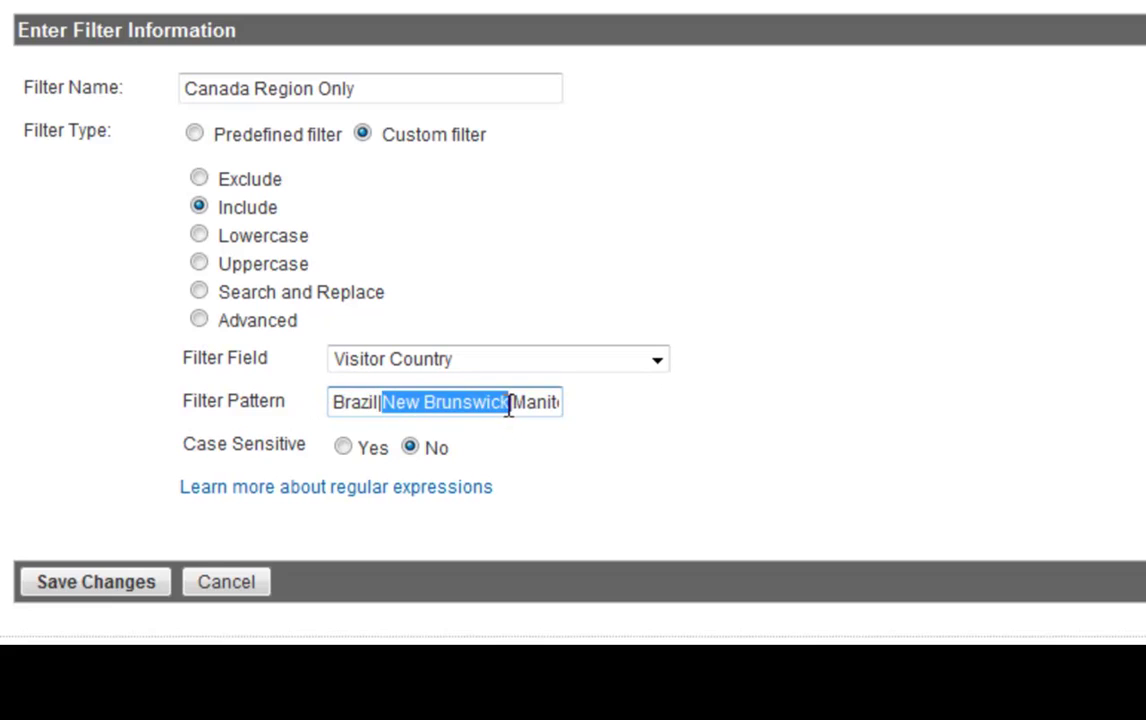
pyautogui.write('Russia')
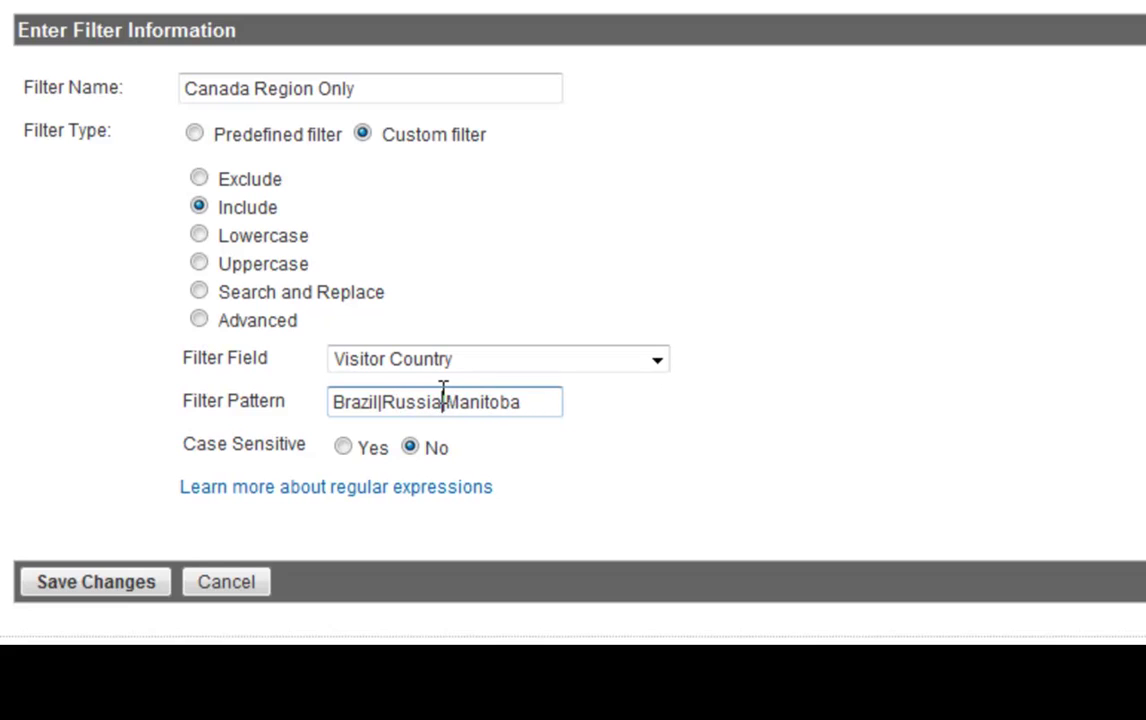
pyautogui.moveTo(443, 401); pyautogui.dragTo(578, 401)
pyautogui.write('China')
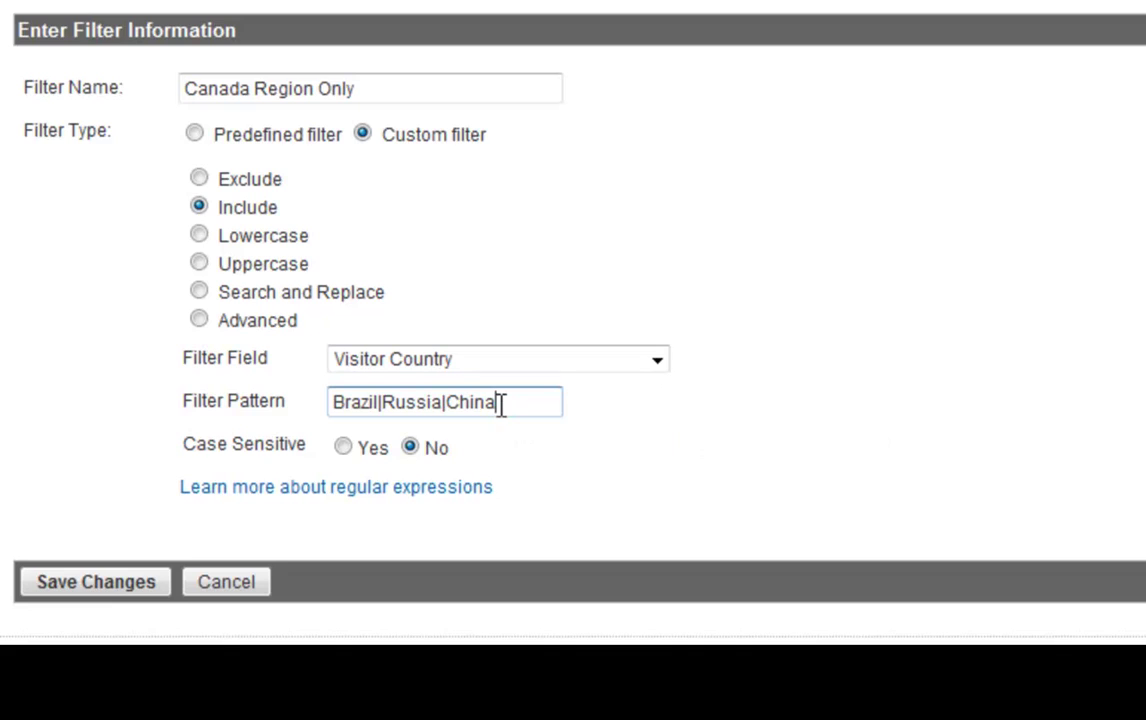
pyautogui.moveTo(505, 404); pyautogui.dragTo(325, 402)
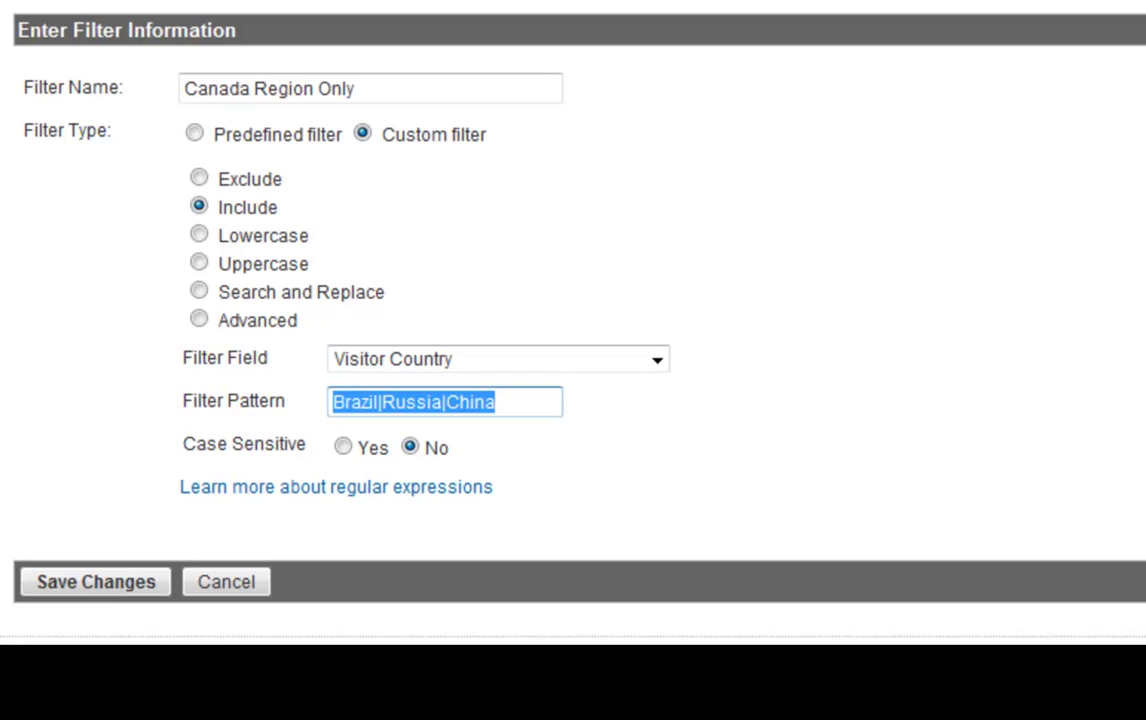
pyautogui.hotkey('alt', 'Tab')
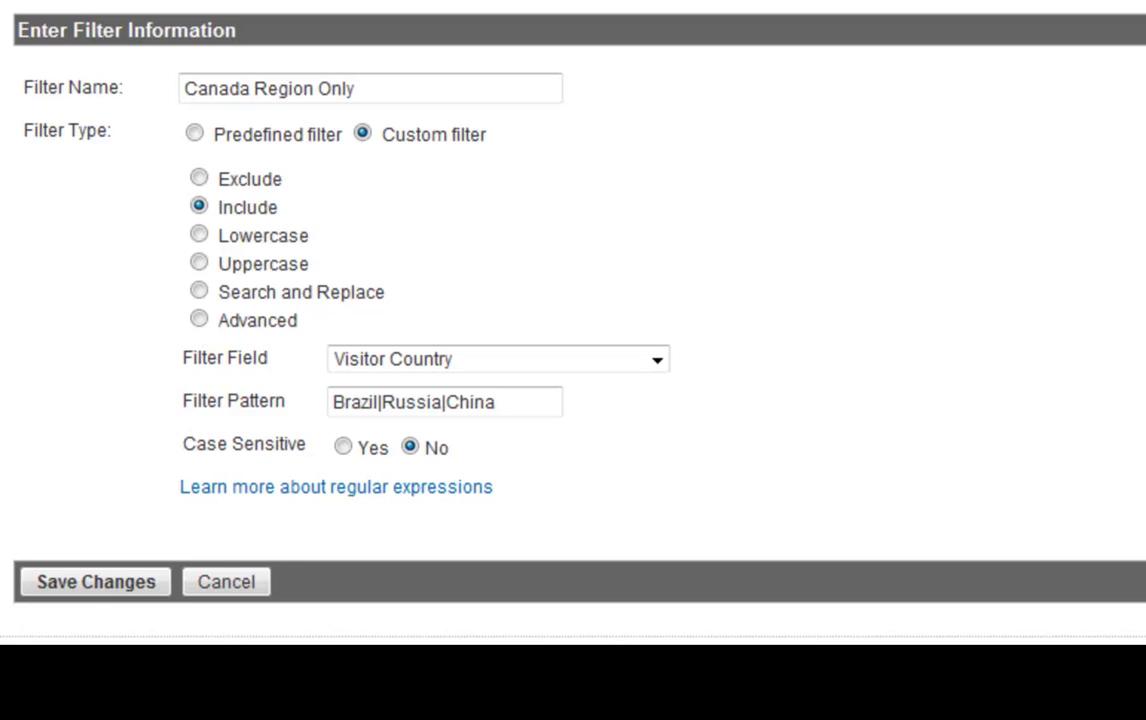
# Rename the "Canada Region Only" filter as Google Only Visitors
pyautogui.click(378, 88)
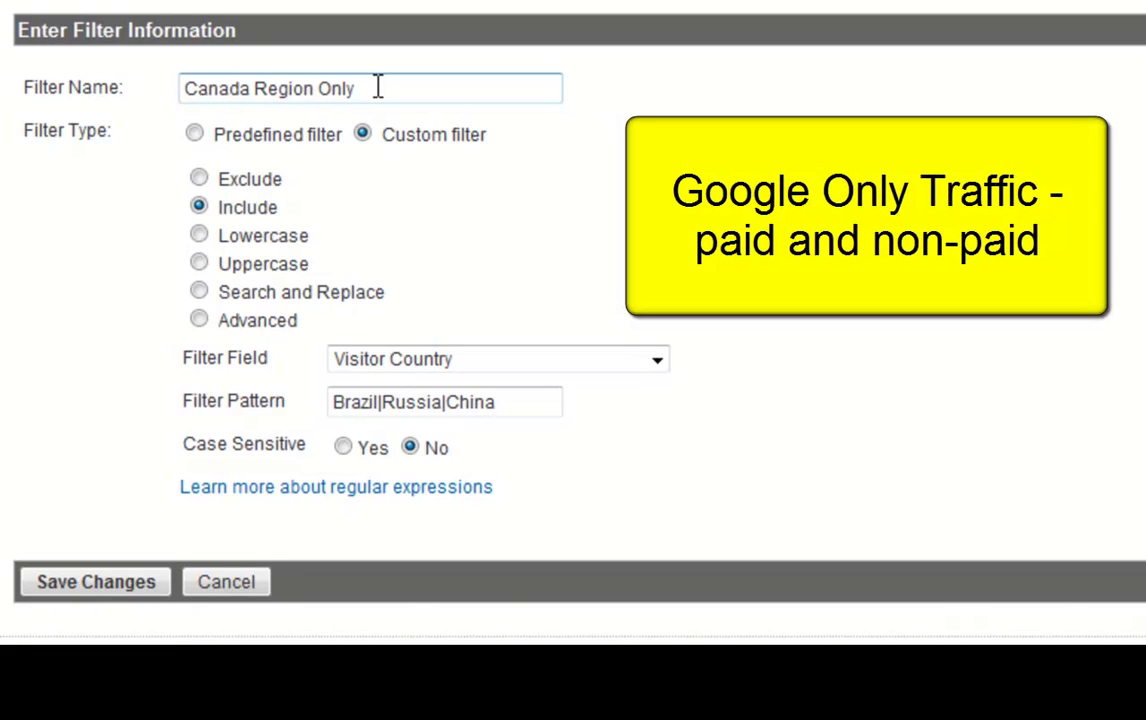
pyautogui.moveTo(378, 88); pyautogui.dragTo(170, 88)
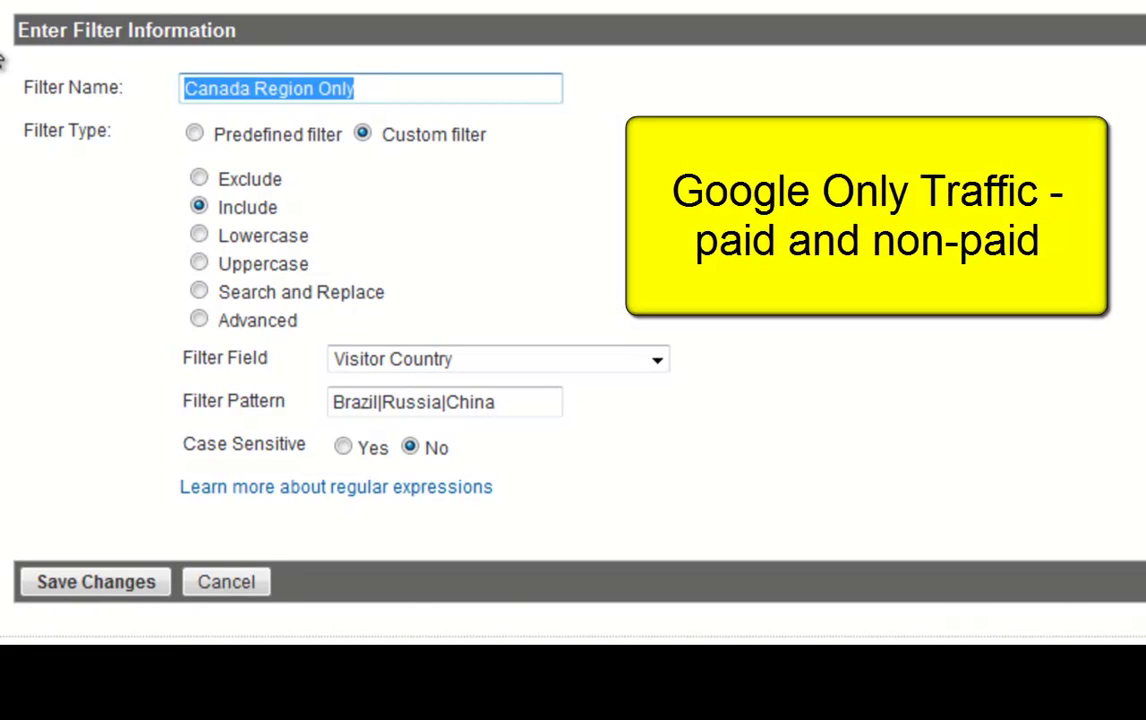
pyautogui.write('Google Only')
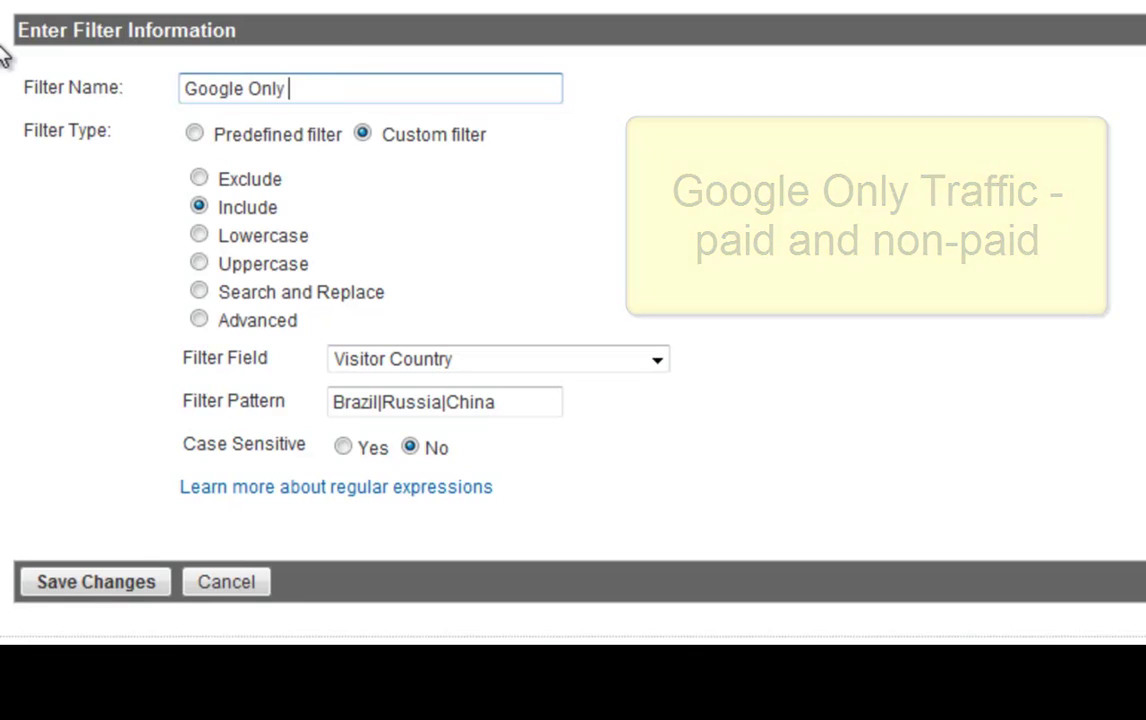
pyautogui.write(' Visitors')
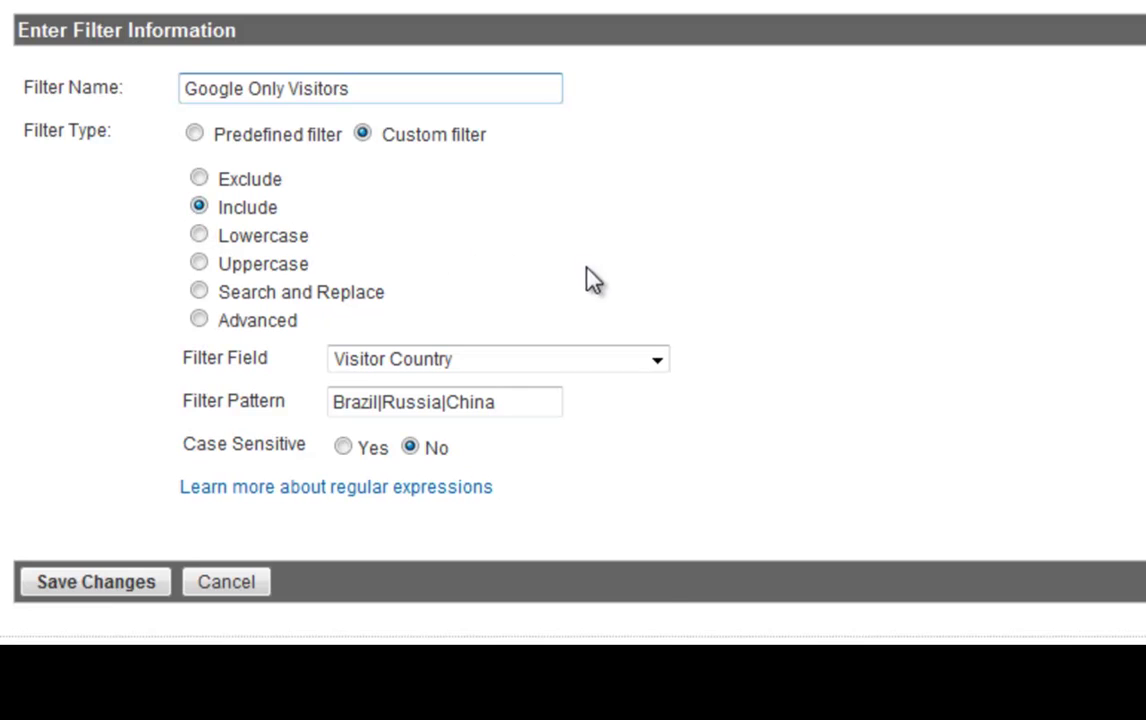
# Set the filter field of the "Google Only Visitors" filter to Campaign Source and its filter pattern to google
pyautogui.click(652, 363)
pyautogui.moveTo(660, 606); pyautogui.dragTo(678, 478)
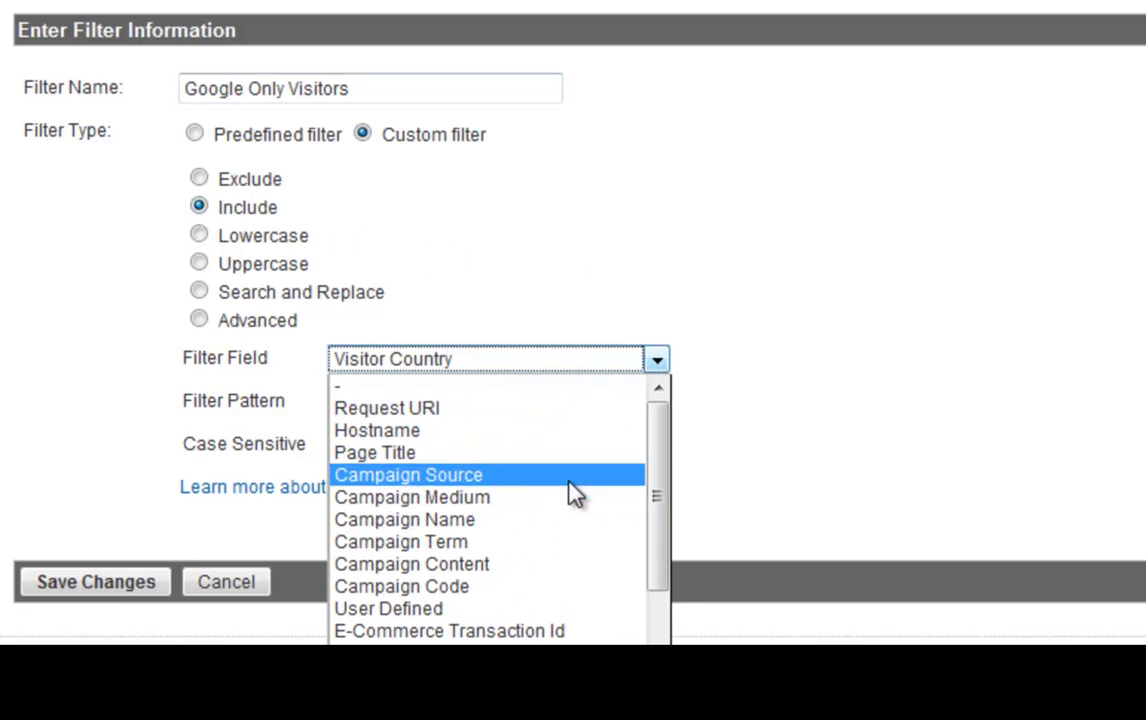
pyautogui.press('Escape')
pyautogui.press('c')
pyautogui.moveTo(491, 402); pyautogui.dragTo(333, 402)
pyautogui.moveTo(400, 402); pyautogui.dragTo(483, 409)
pyautogui.write('google')
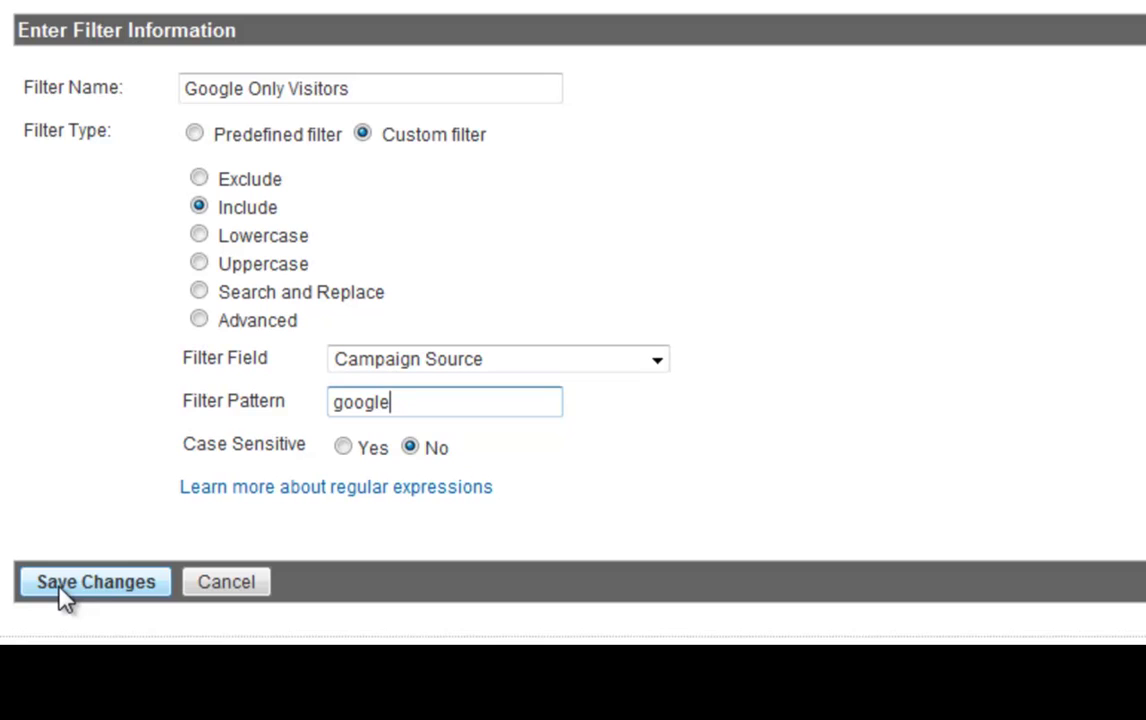
# Rename the "Google Only Visitors" filter as Adwords Only
pyautogui.moveTo(376, 102); pyautogui.dragTo(153, 97)
pyautogui.write('Adwords')
pyautogui.press('BackSpace')
pyautogui.write('words Only')
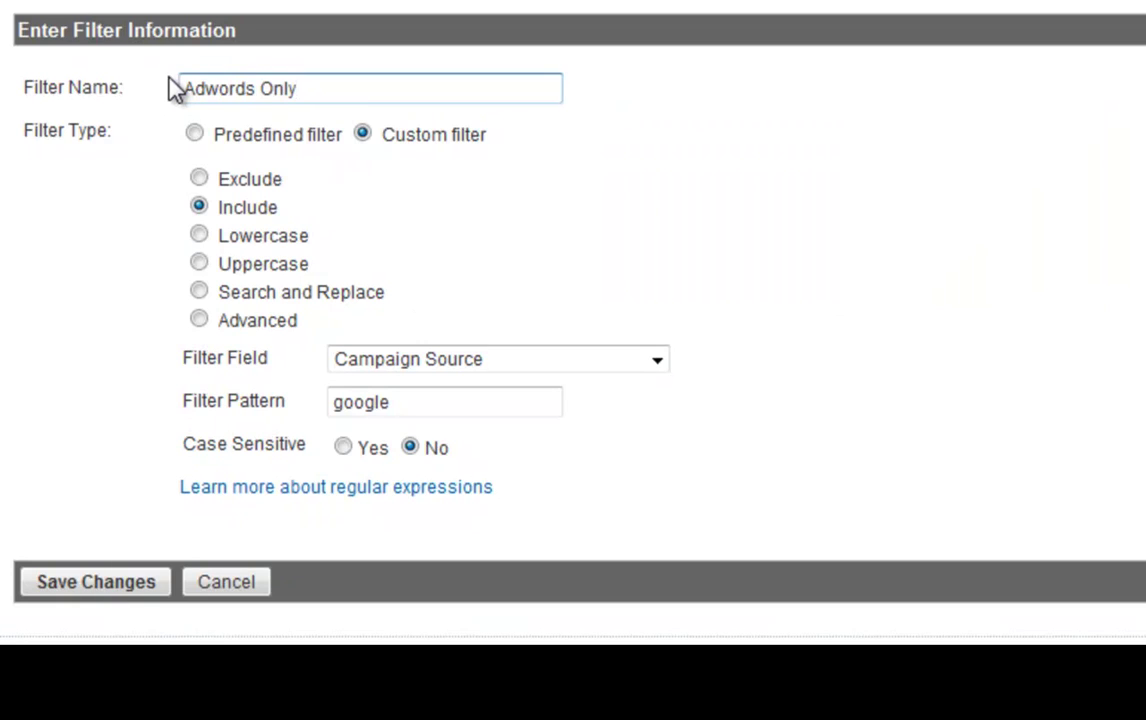
# Set the filter field of the "Adwords Only" filter to Campaign Medium and its filter pattern to ppc
pyautogui.click(658, 362)
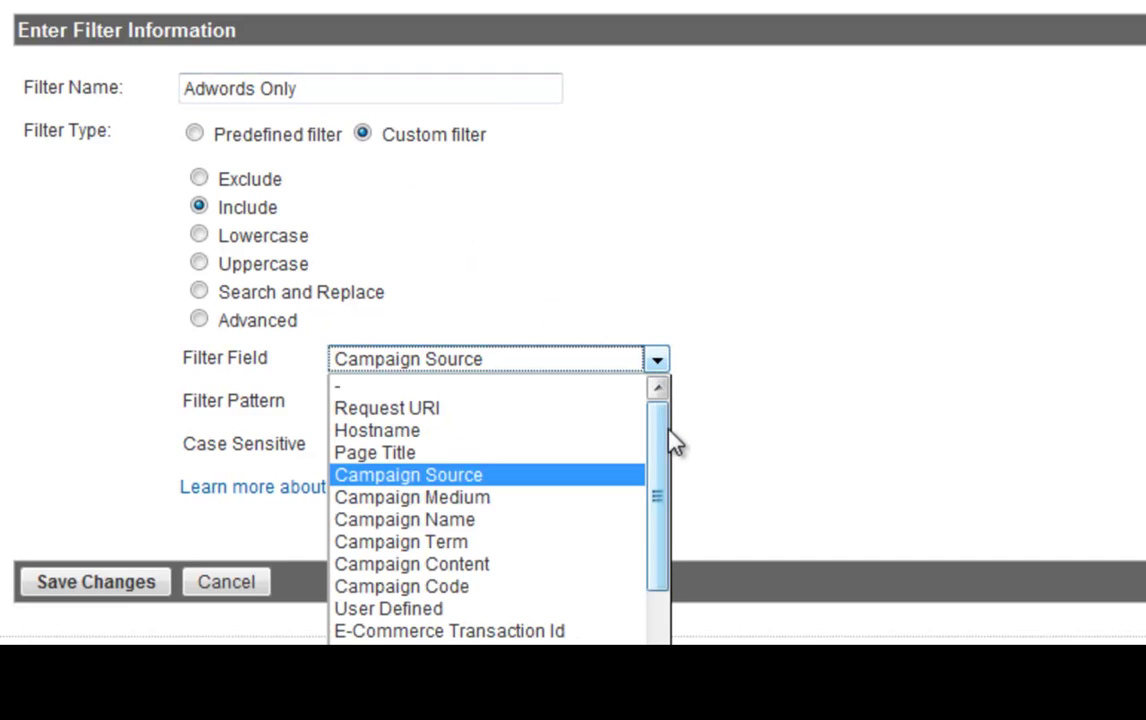
pyautogui.moveTo(670, 440); pyautogui.dragTo(665, 470)
pyautogui.click(615, 450)
pyautogui.click(445, 402)
pyautogui.moveTo(445, 402); pyautogui.dragTo(304, 395)
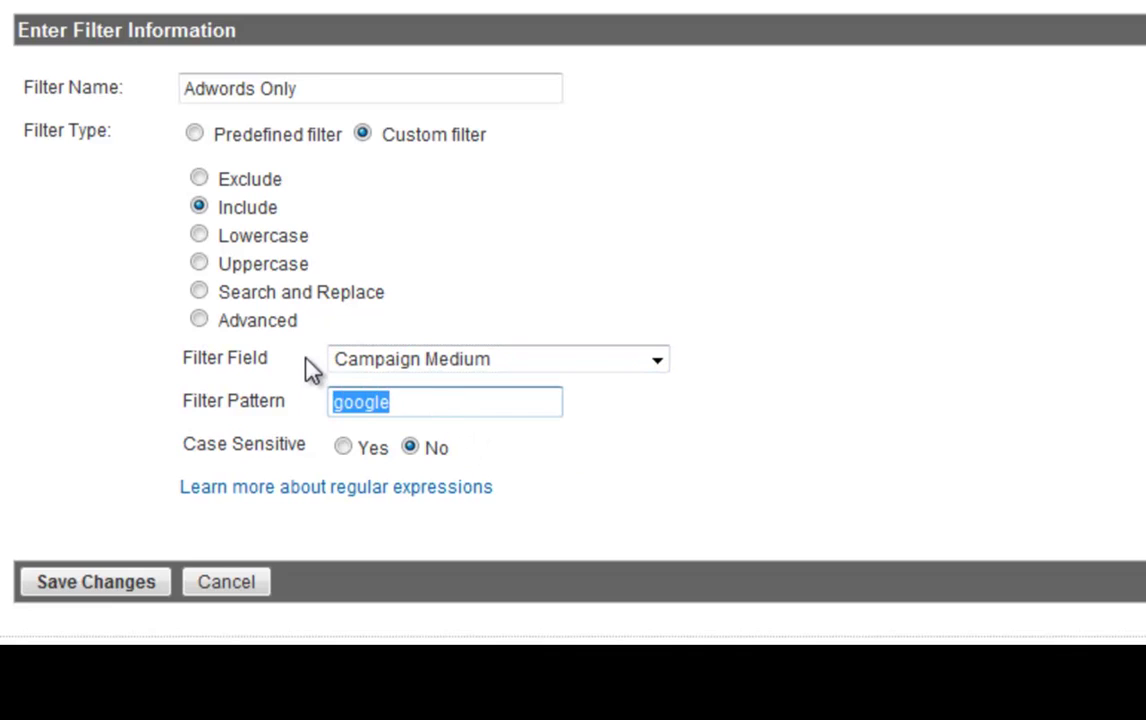
pyautogui.write('c')
pyautogui.press('BackSpace')
pyautogui.write('ppc')
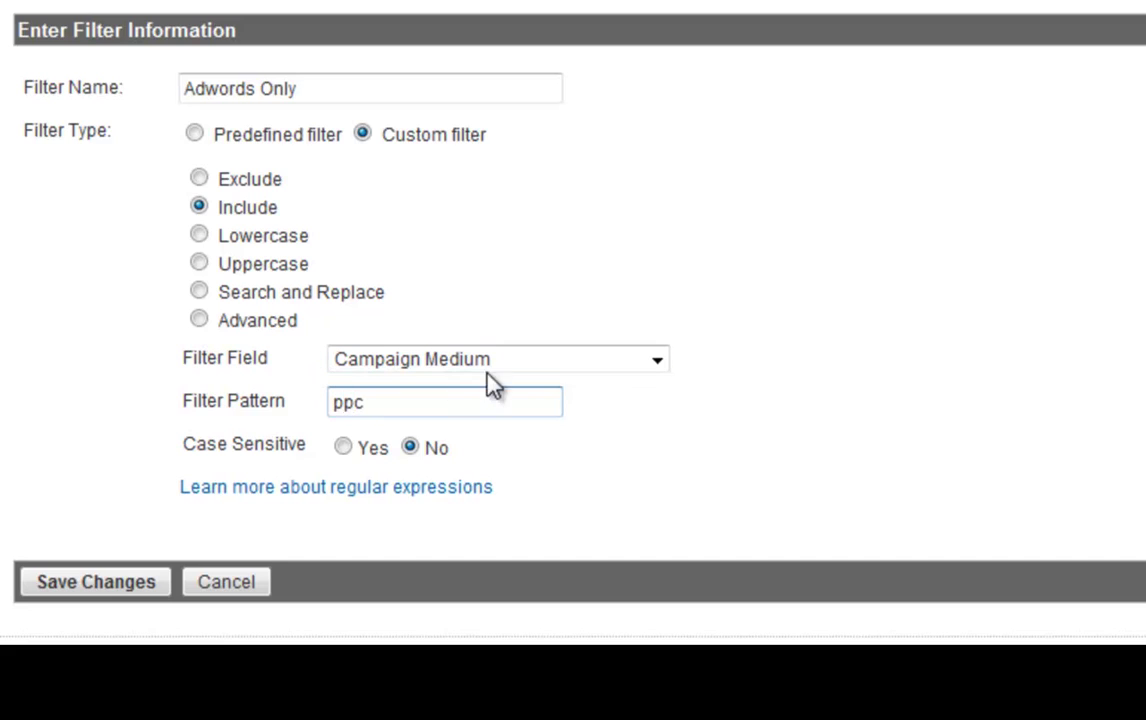
# Rename the "Adwords Only" filter as Email Visitors Only and replace its filter pattern with email
pyautogui.moveTo(320, 88); pyautogui.dragTo(151, 88)
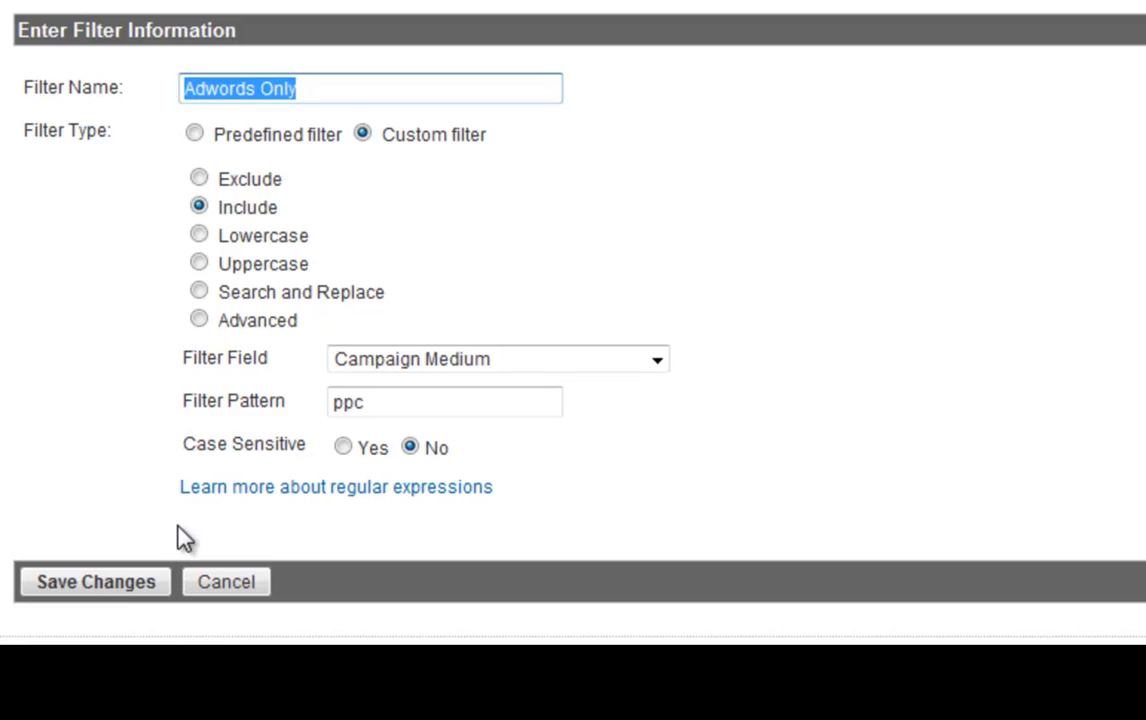
pyautogui.click(115, 308)
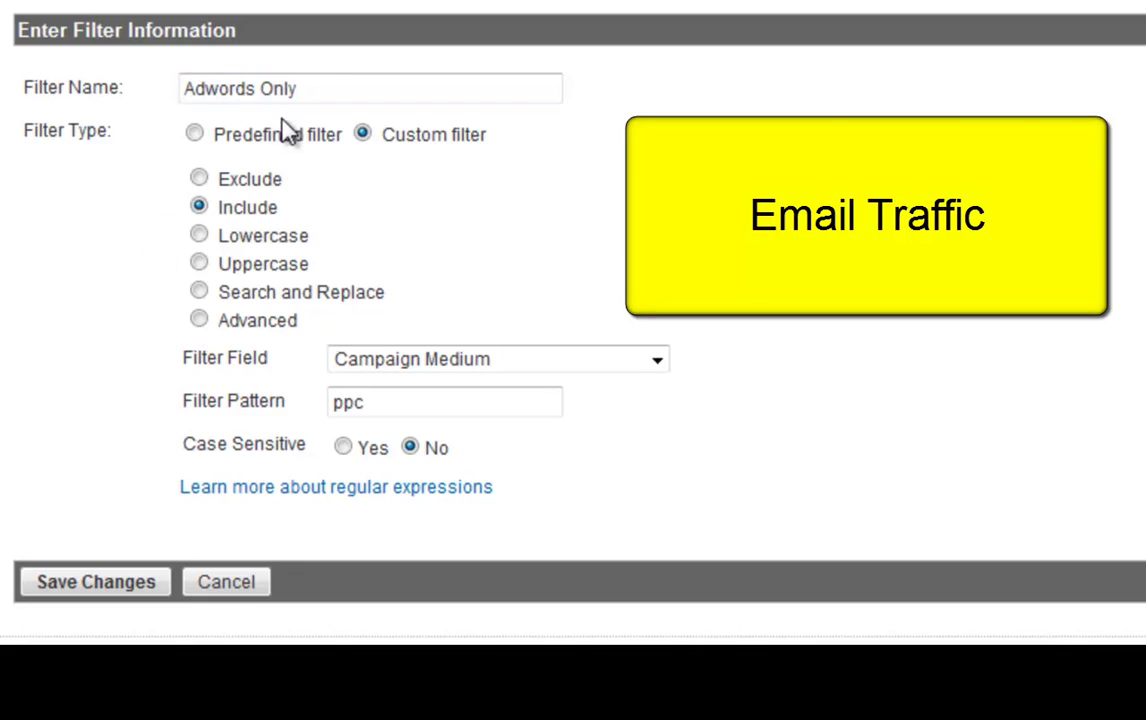
pyautogui.moveTo(320, 87); pyautogui.dragTo(138, 87)
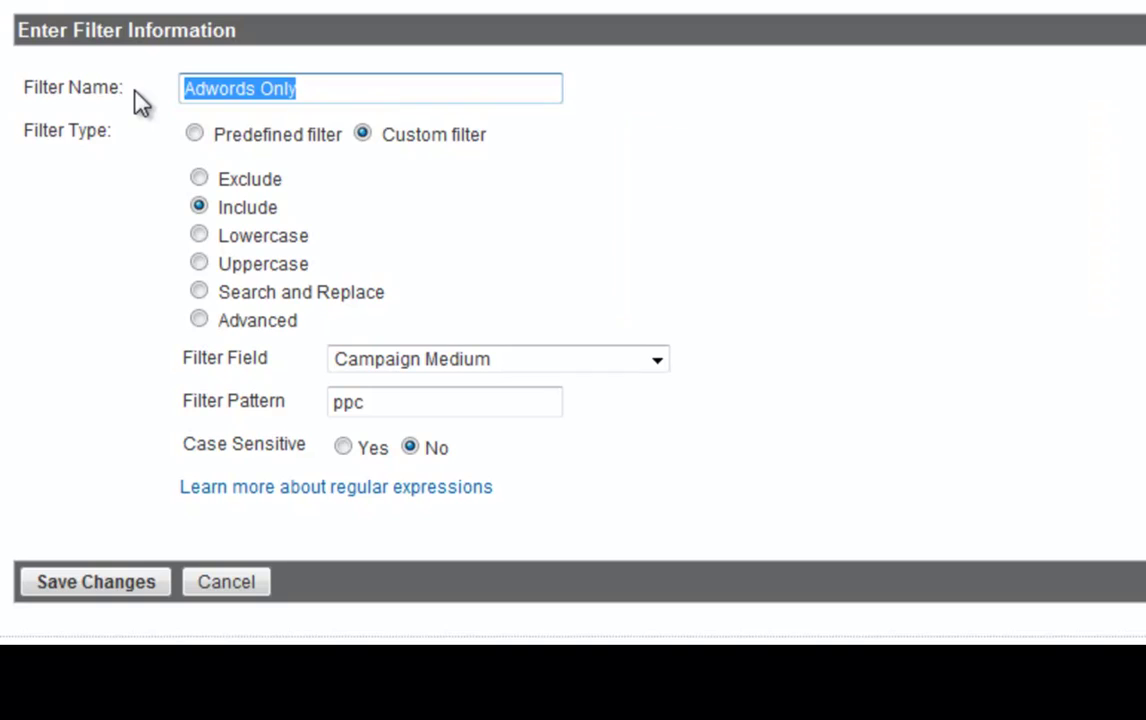
pyautogui.write('Email ')
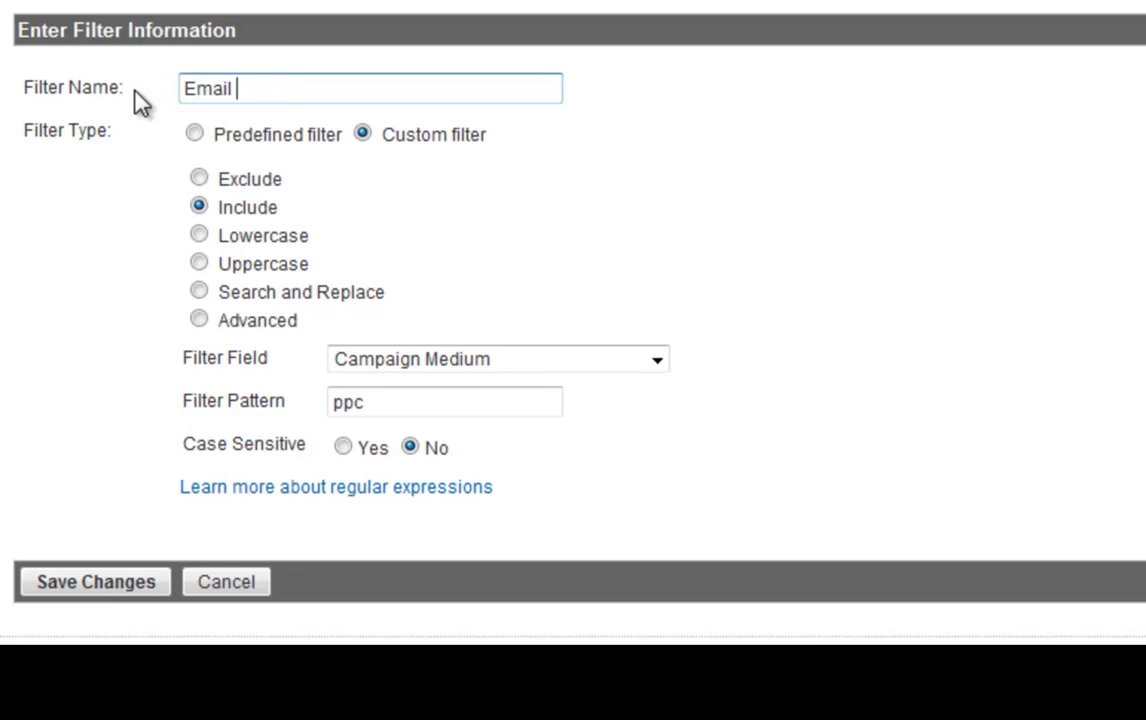
pyautogui.write('Visitors Only')
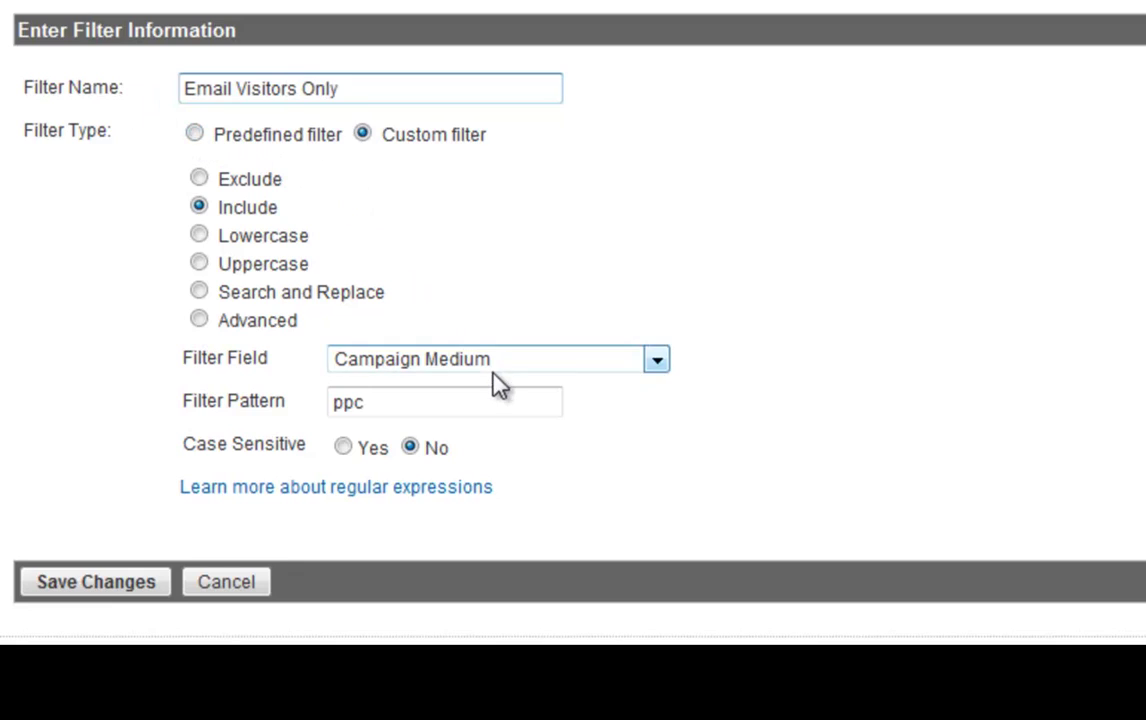
pyautogui.moveTo(425, 401); pyautogui.dragTo(310, 402)
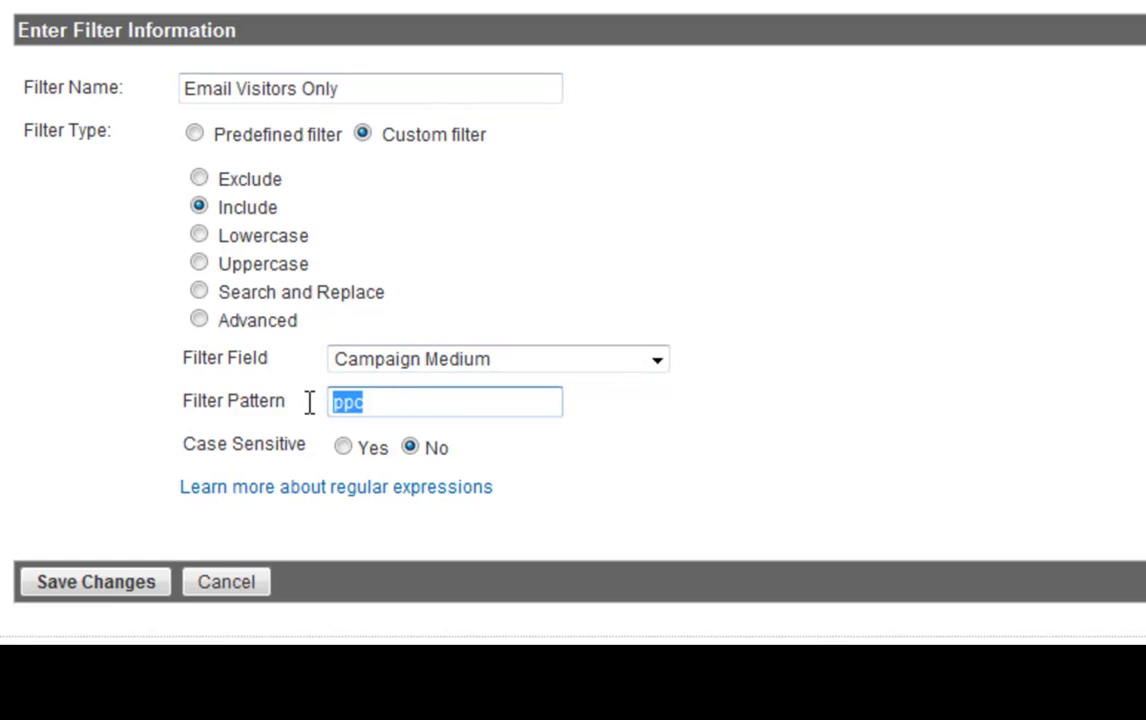
pyautogui.write('email')
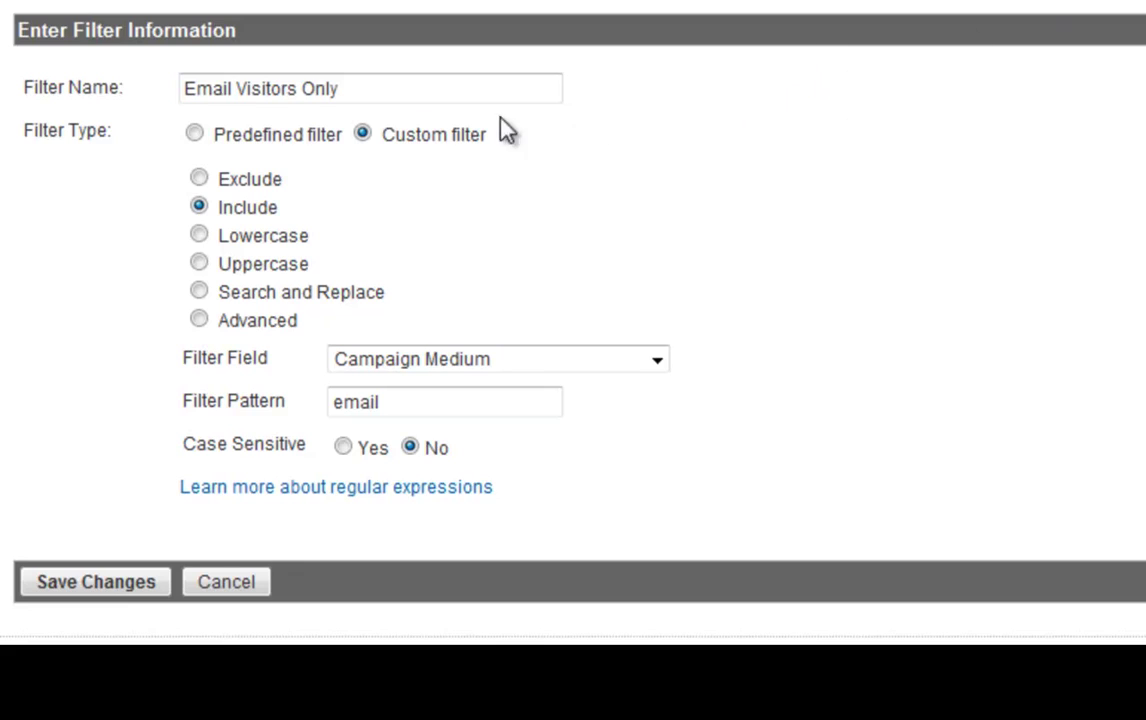
# Switch the "Email Visitors Only" filter to a predefined filter and rename it as Support Traffic Only
pyautogui.click(194, 134)
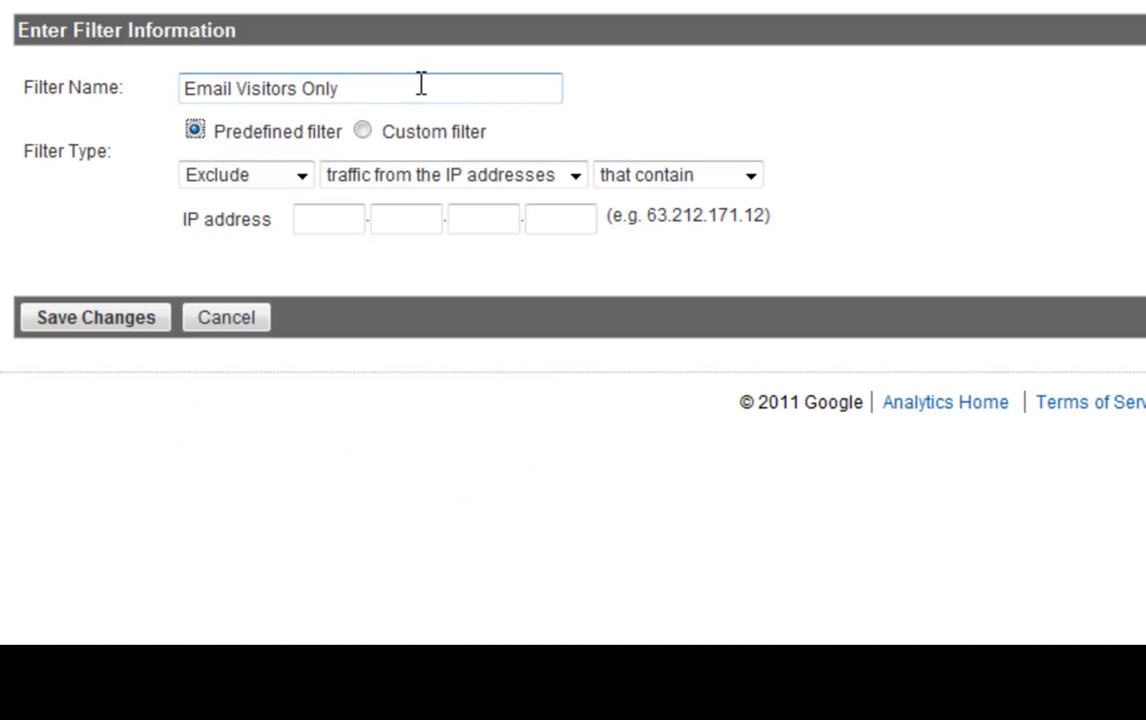
pyautogui.moveTo(421, 84); pyautogui.dragTo(174, 72)
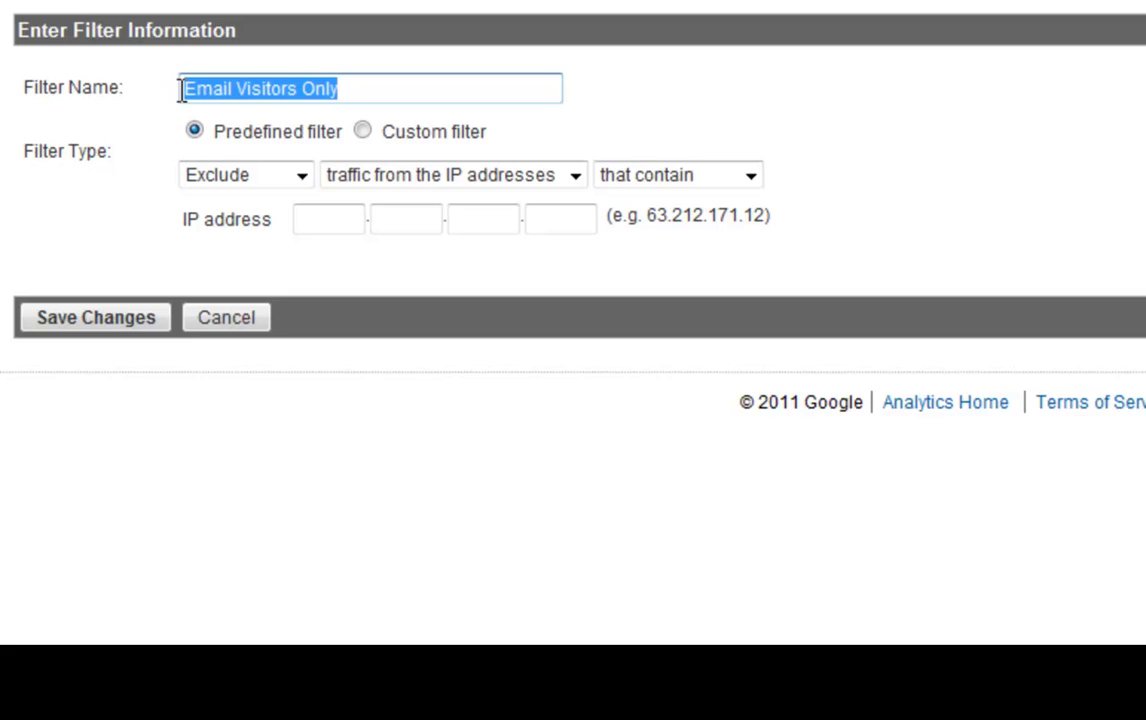
pyautogui.write('Support')
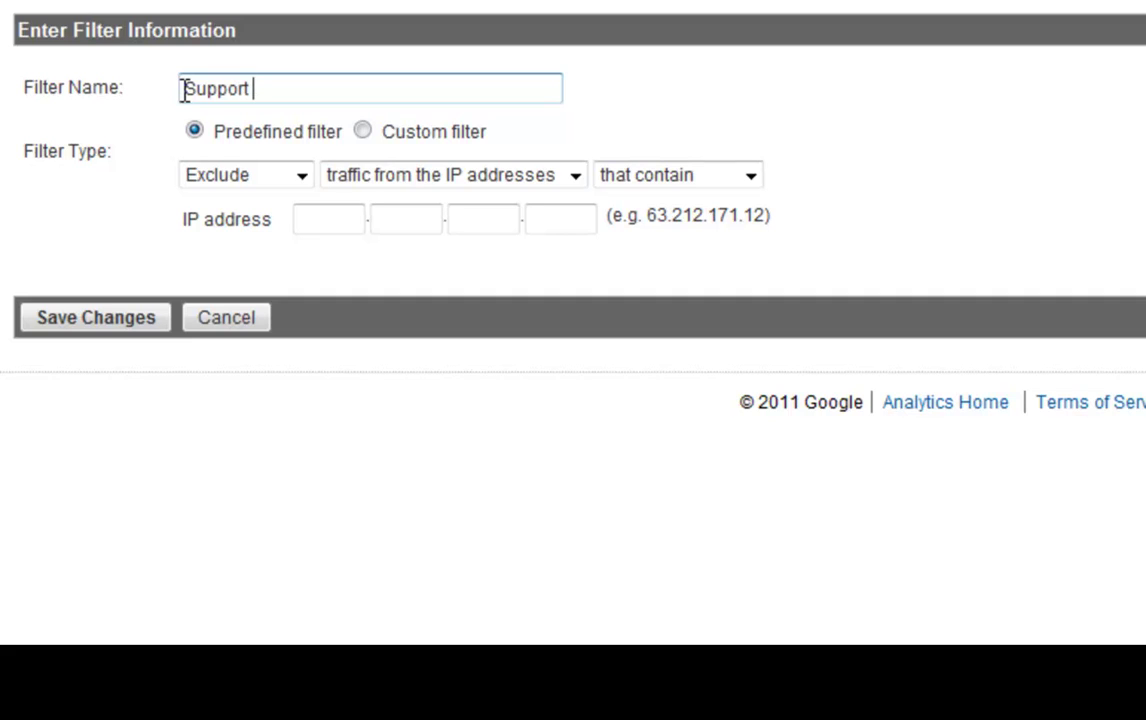
pyautogui.write(' Traffic Only')
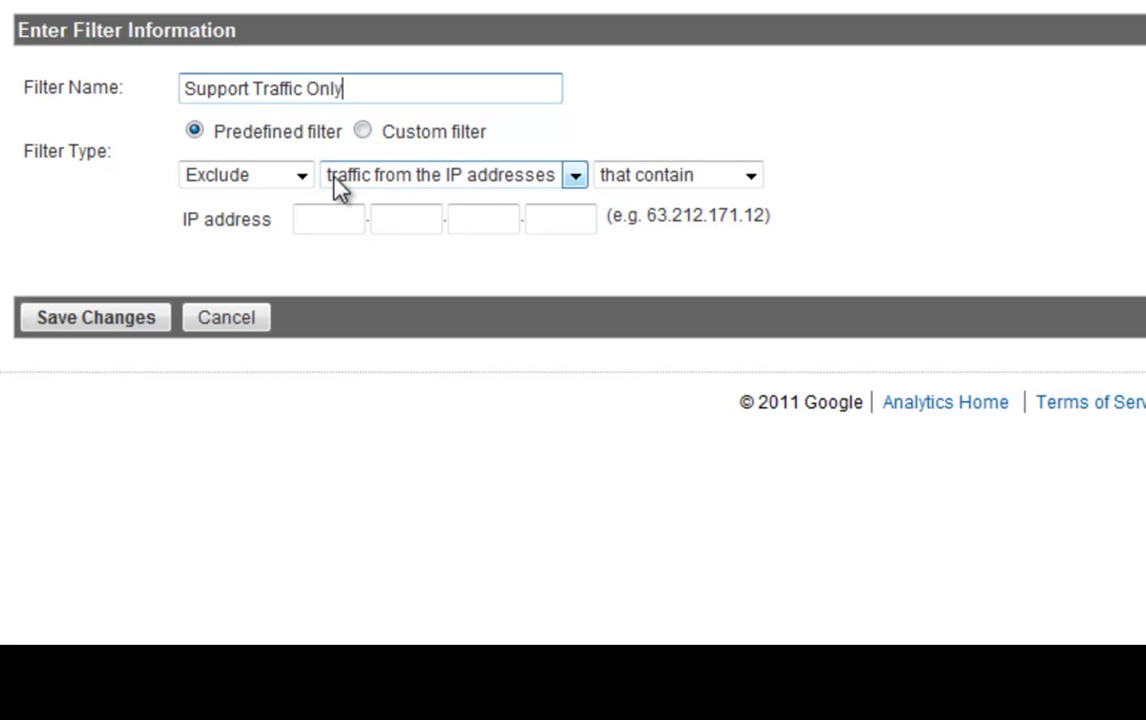
# Configure the "Support Traffic Only" filter to include only traffic to the subdirectories that contain /support
pyautogui.click(301, 177)
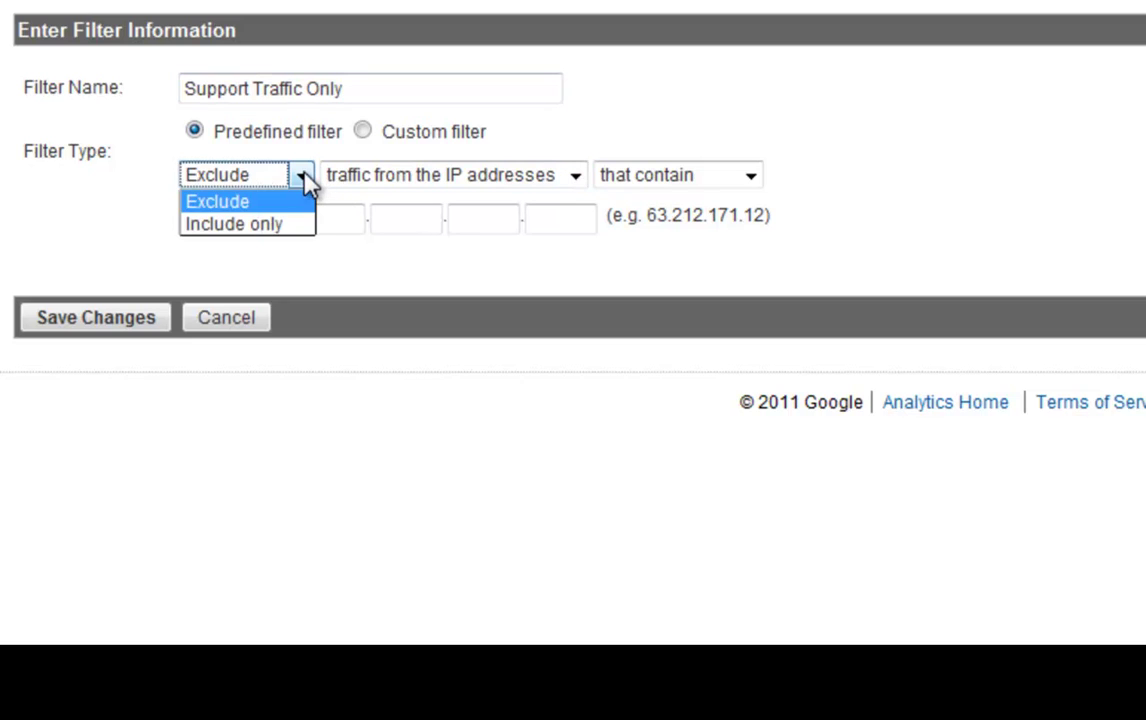
pyautogui.click(295, 225)
pyautogui.click(575, 178)
pyautogui.click(514, 247)
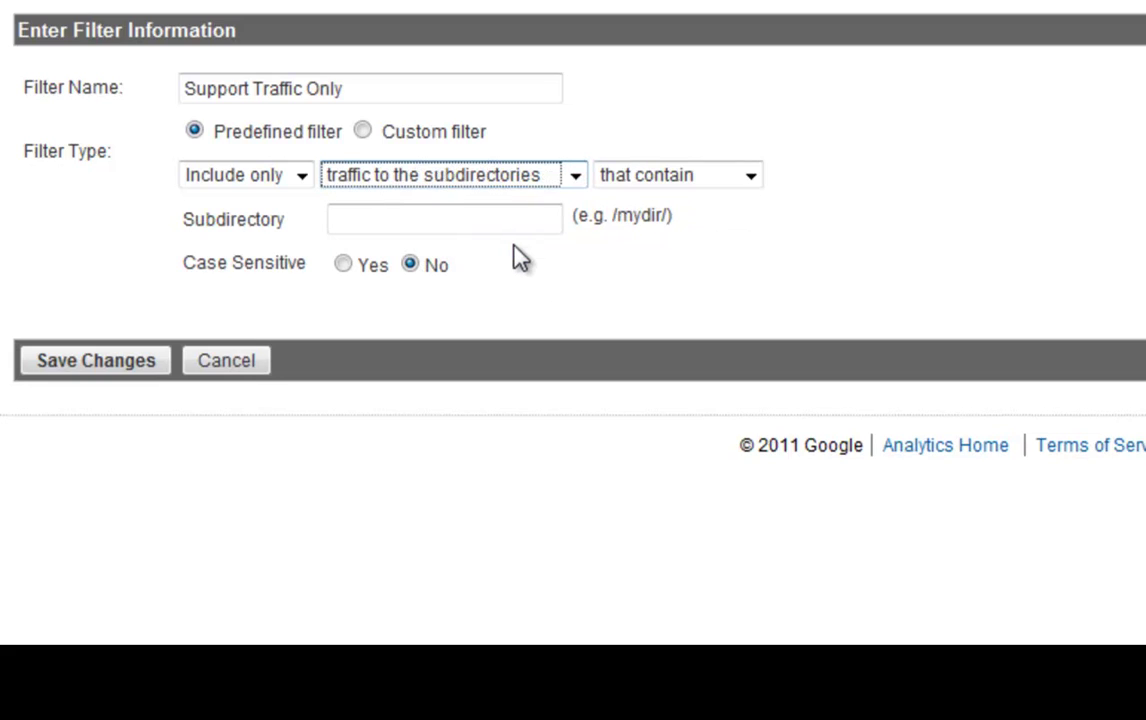
pyautogui.click(437, 224)
pyautogui.write('/support')
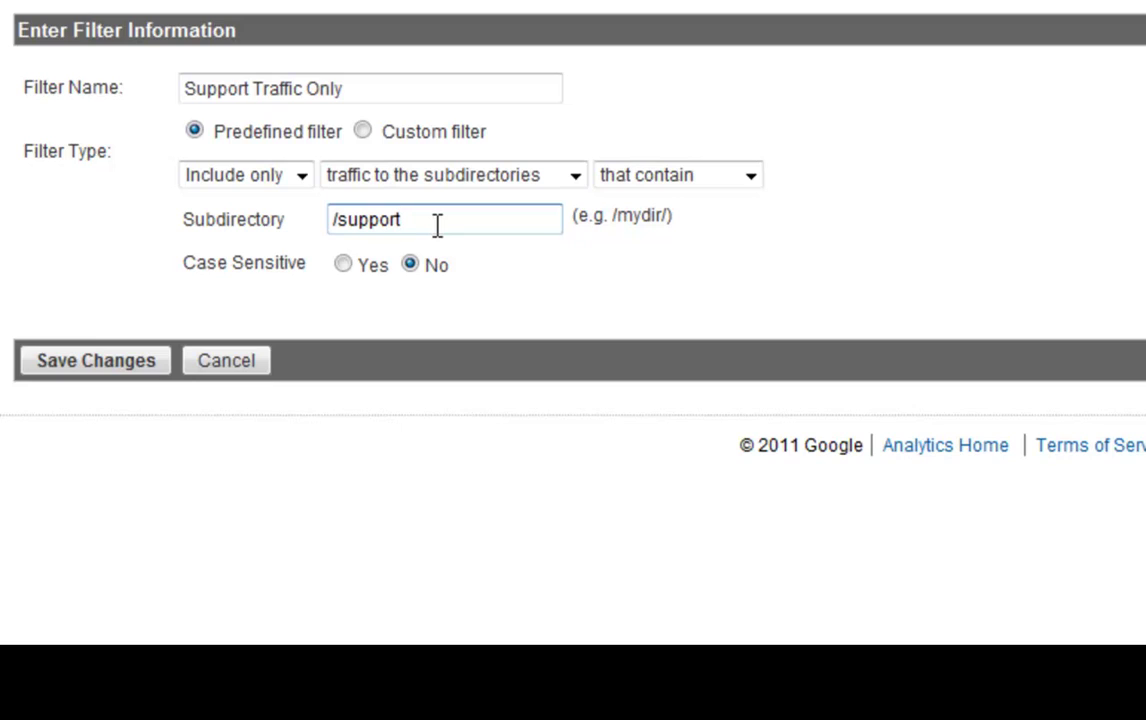
pyautogui.click(750, 180)
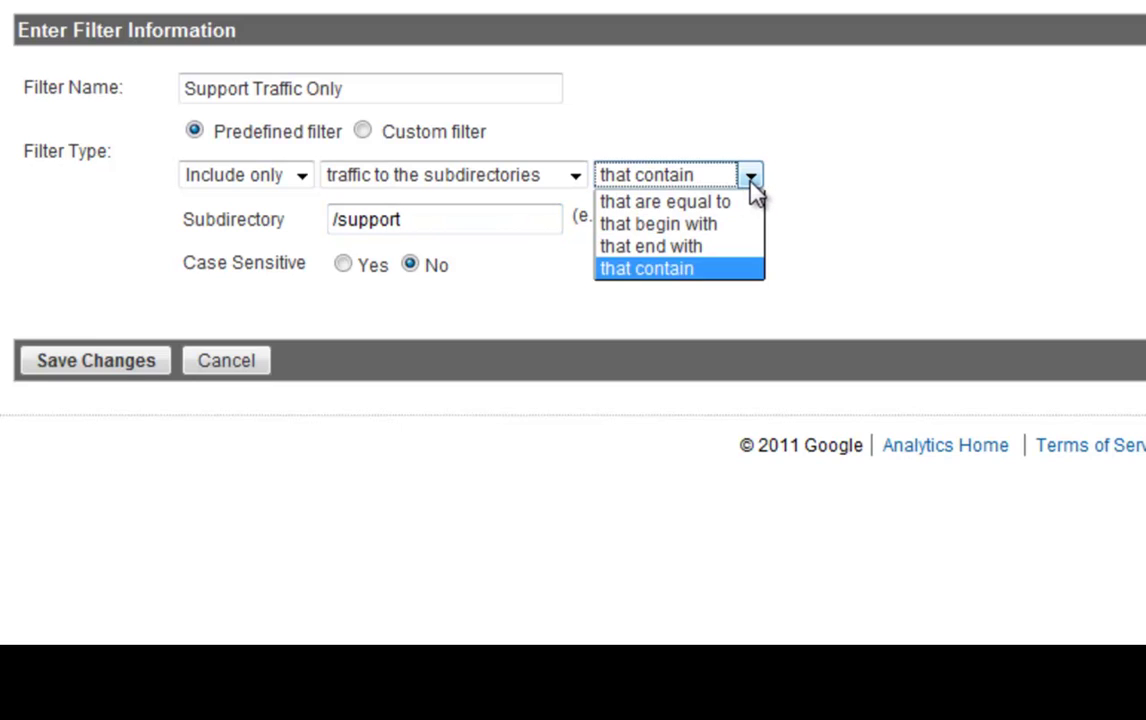
pyautogui.click(716, 268)
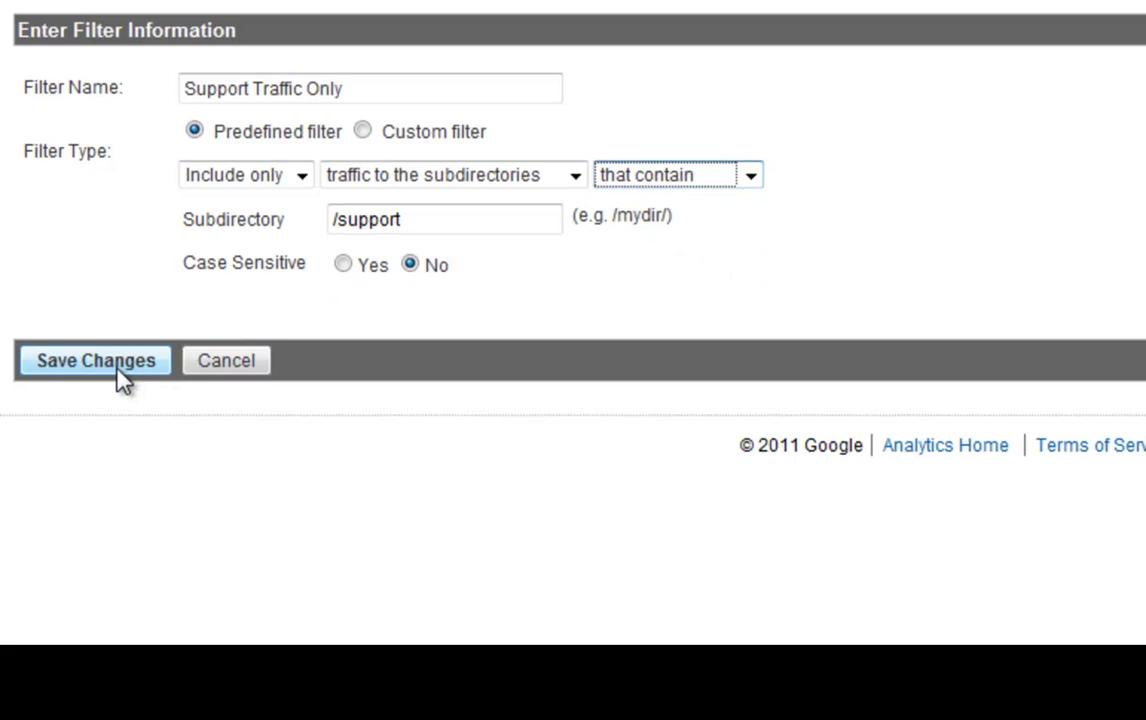
pyautogui.click(434, 218)
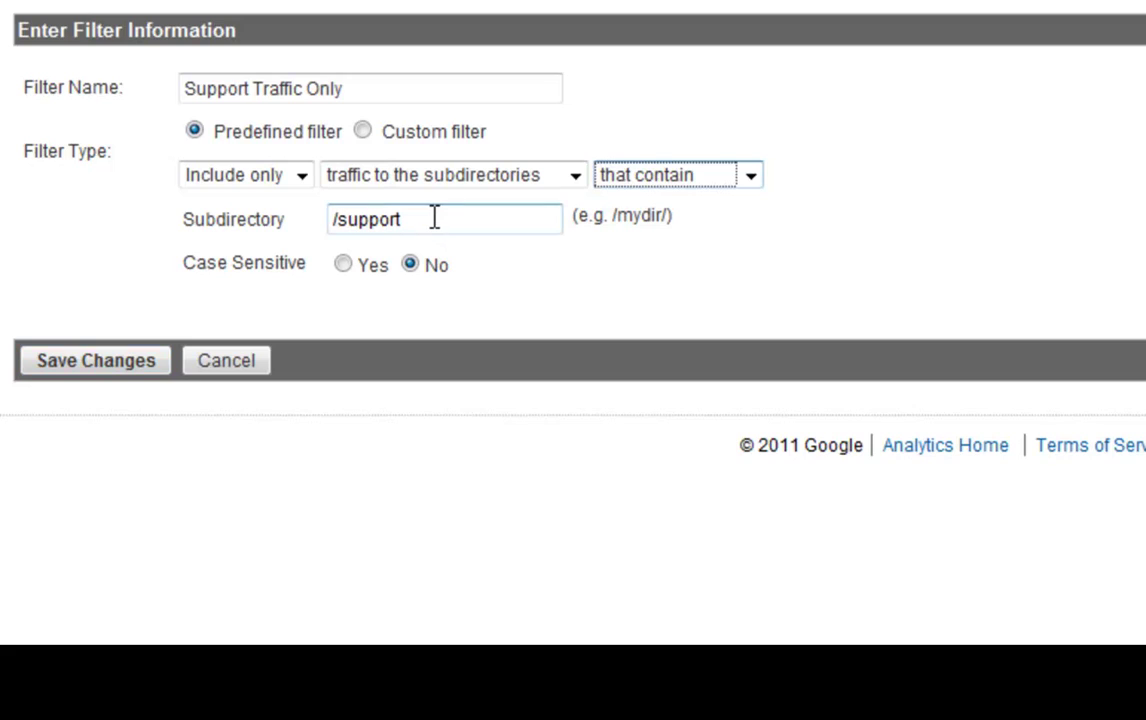